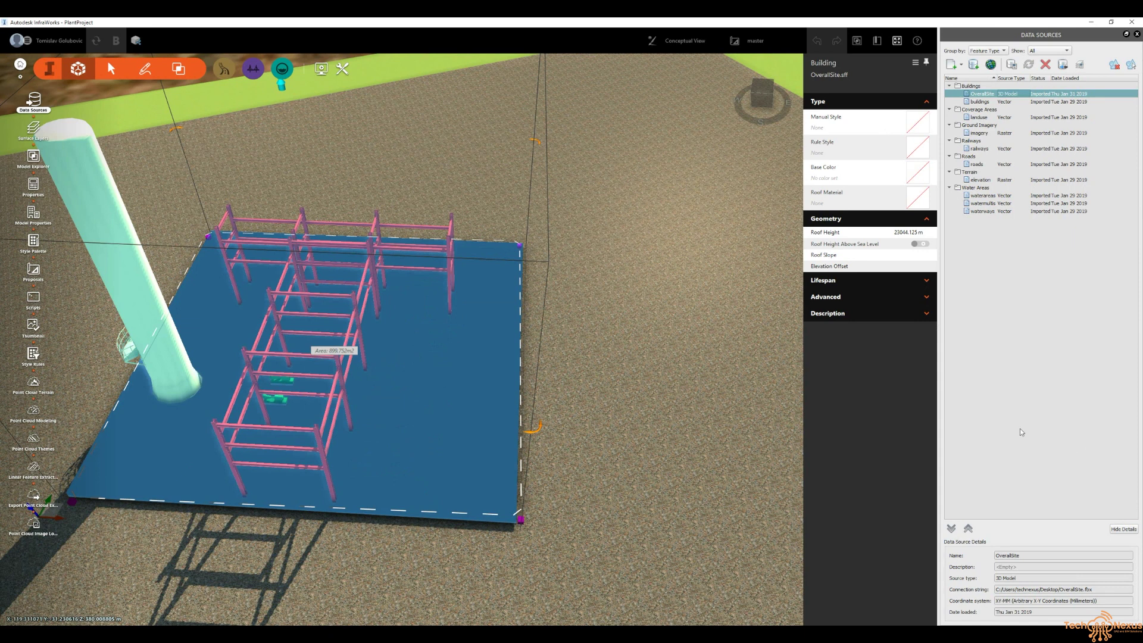
# Step: Try to configure and re-import the OverallSite data source
pyautogui.scroll(-6, 521, 305)
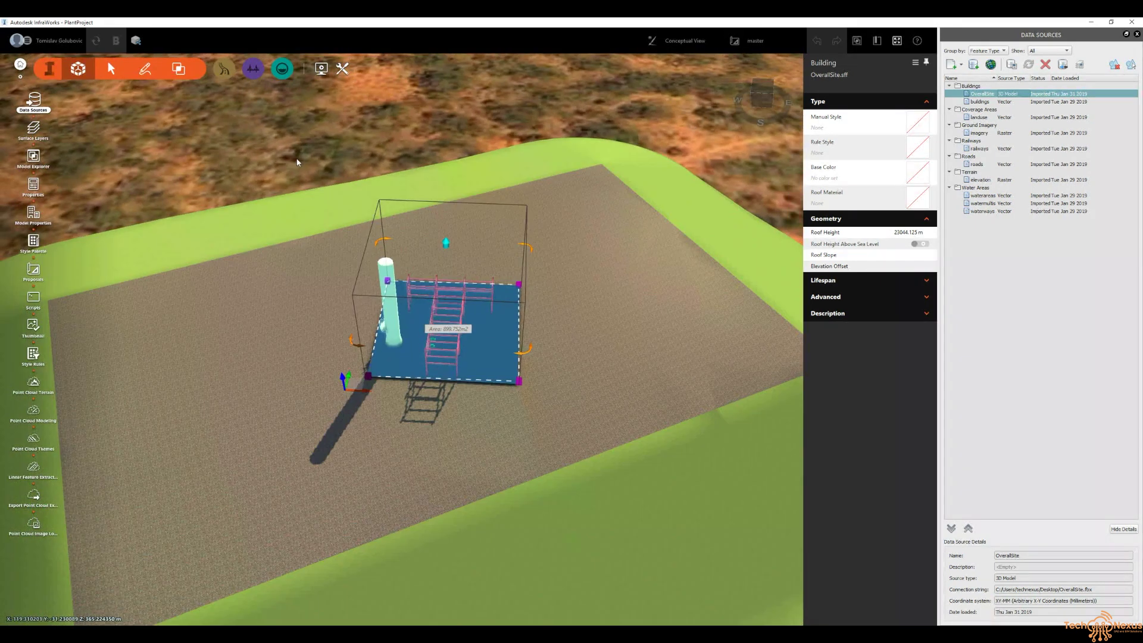
pyautogui.click(298, 162)
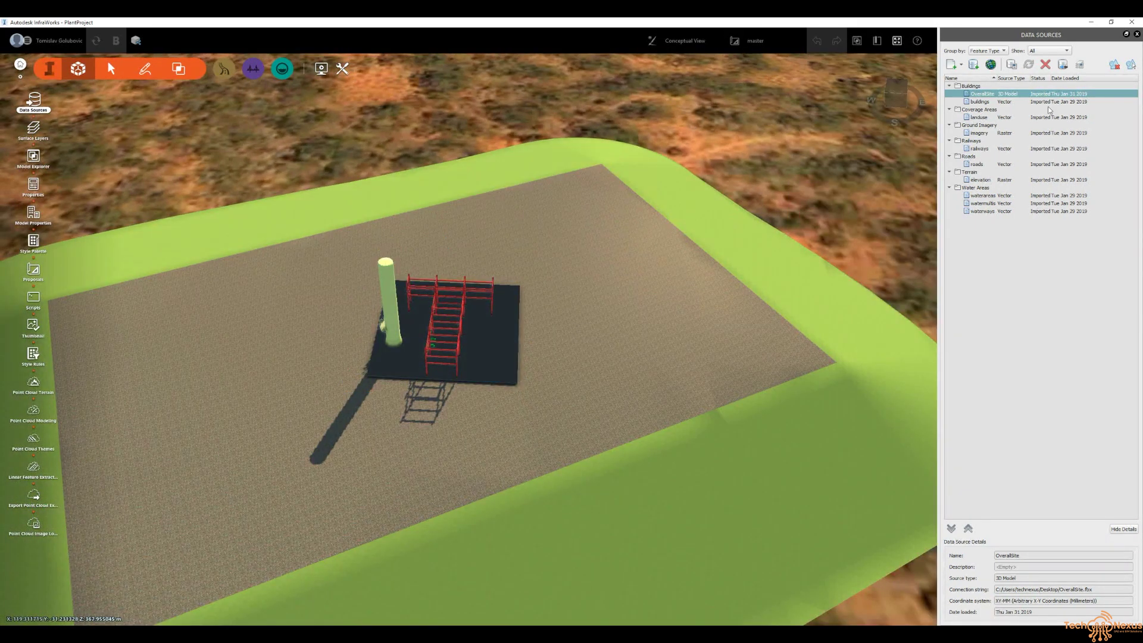
pyautogui.doubleClick(1034, 96)
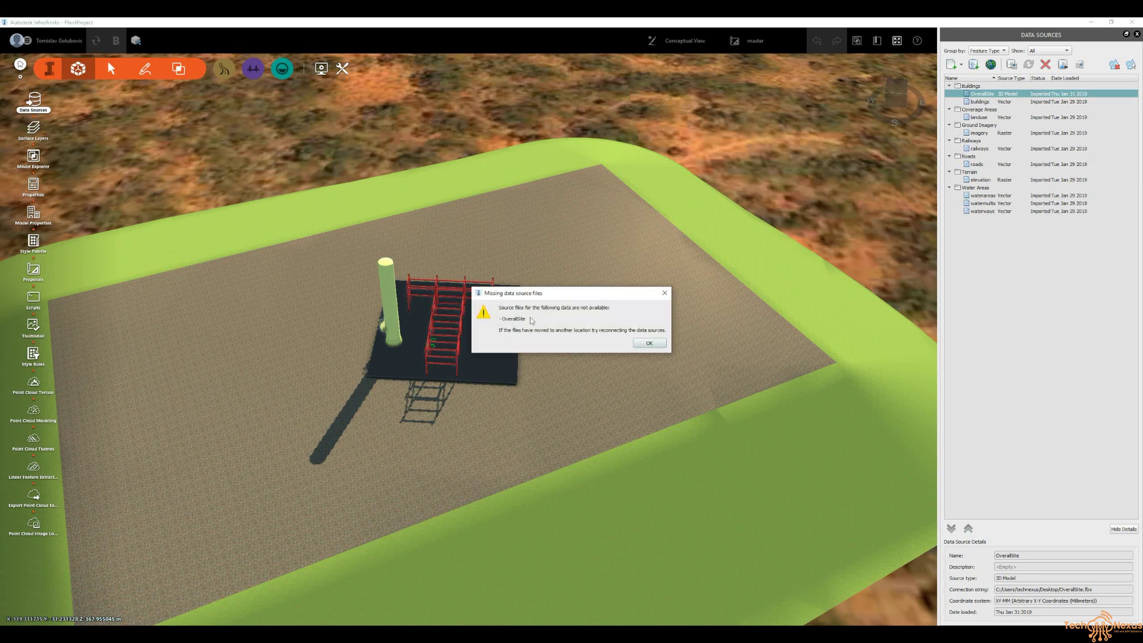
pyautogui.click(644, 343)
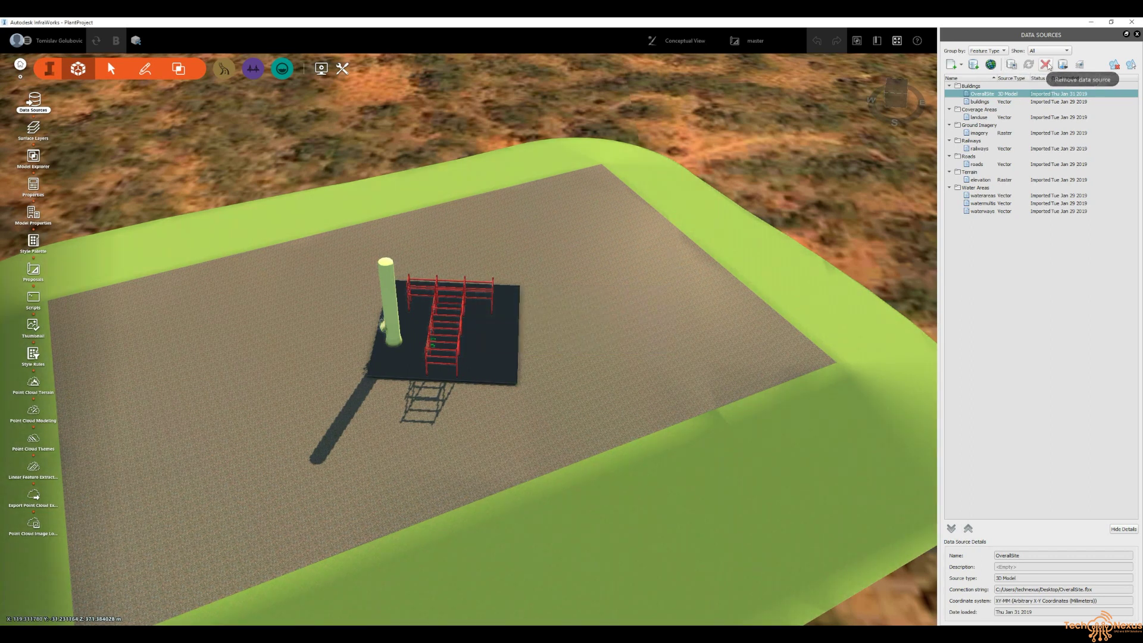
pyautogui.click(1013, 65)
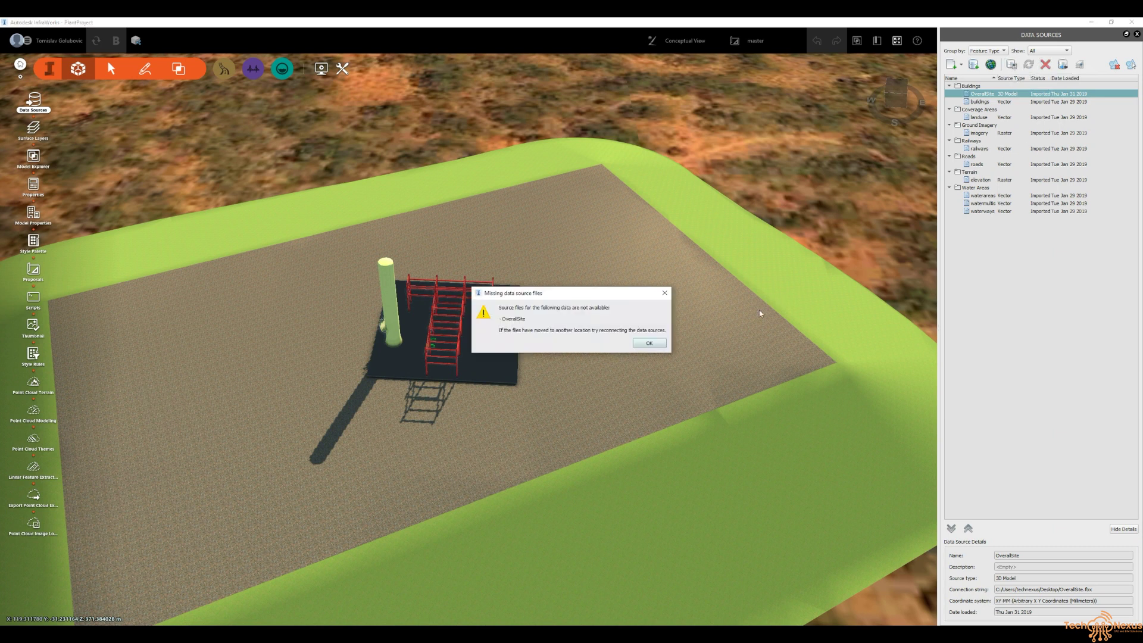
pyautogui.click(642, 347)
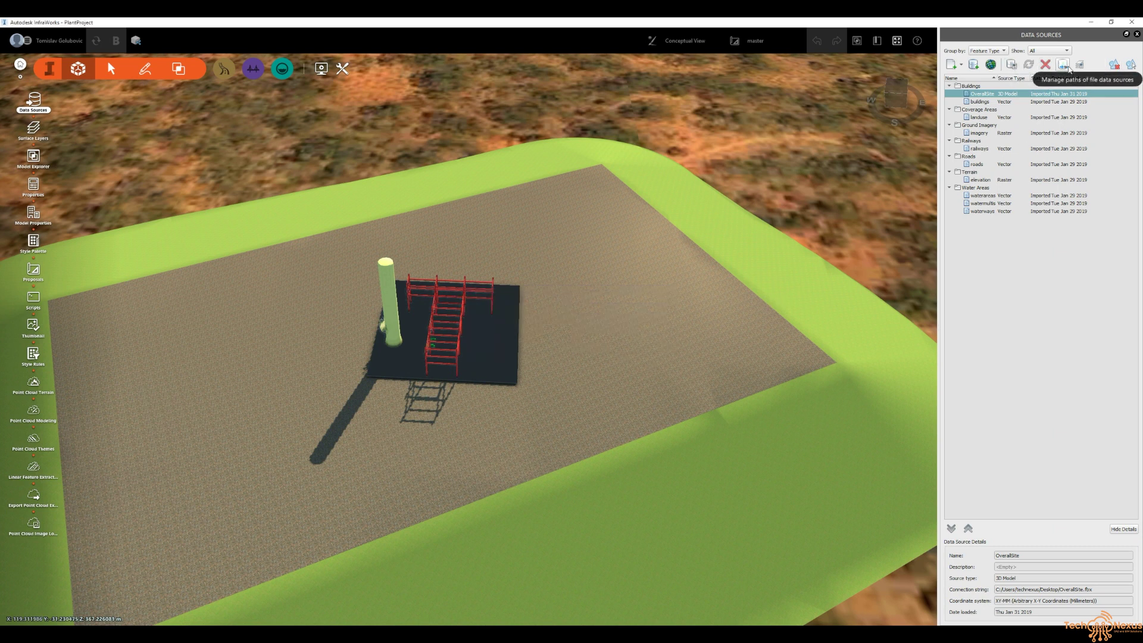
# Step: Open the file path reconnection for OverallSite.fbx and browse for its new location
pyautogui.click(1067, 67)
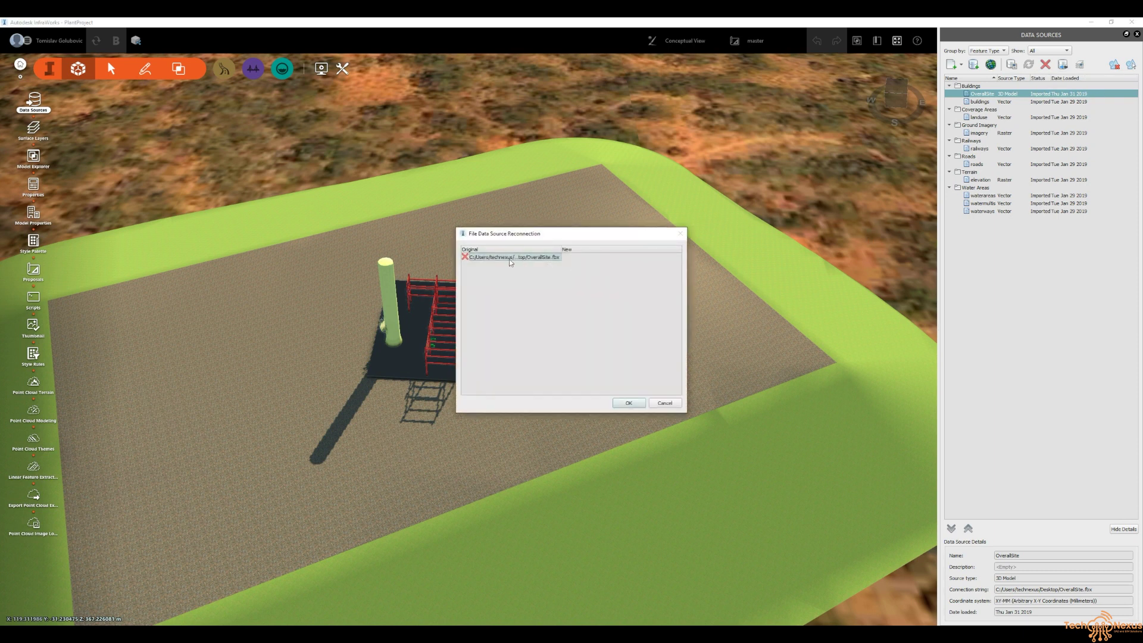
pyautogui.click(527, 259)
pyautogui.click(608, 257)
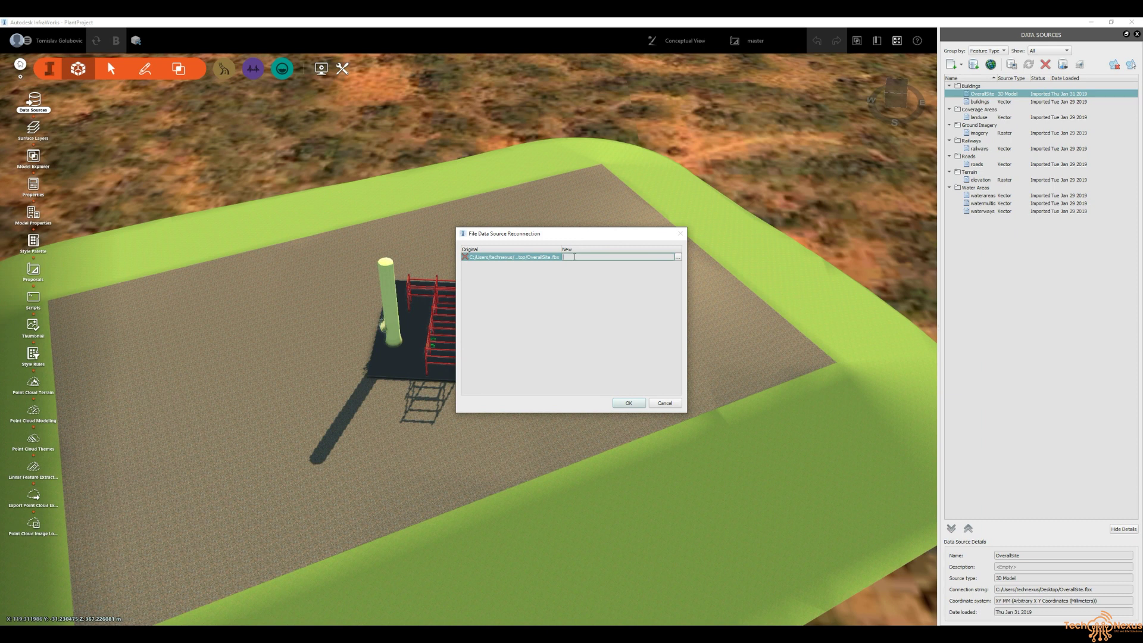
pyautogui.click(679, 257)
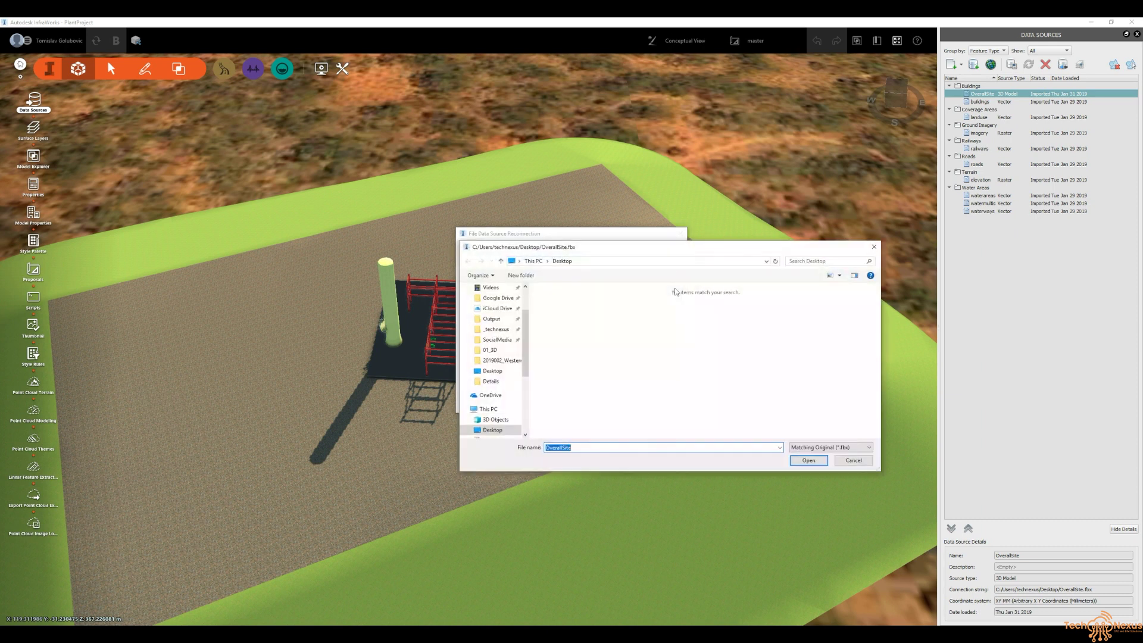
# Step: Reconnect the data source to OverallSite.fbx in the _YouTubeDemo\Related Files folder on drive C
pyautogui.scroll(-2, 502, 405)
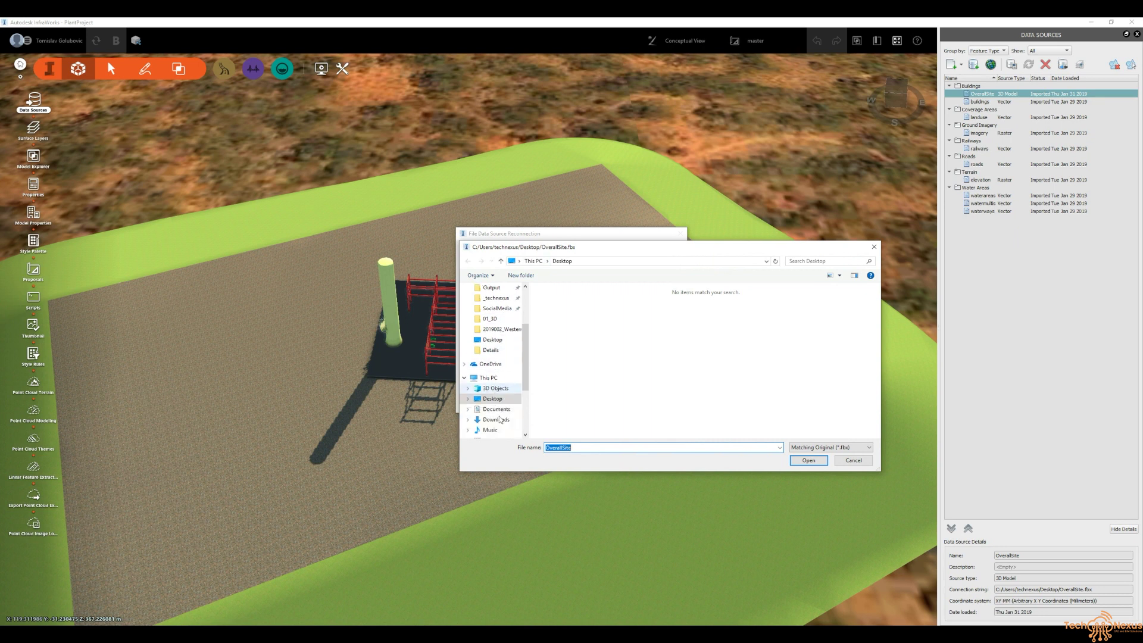
pyautogui.scroll(-2, 502, 399)
pyautogui.click(497, 409)
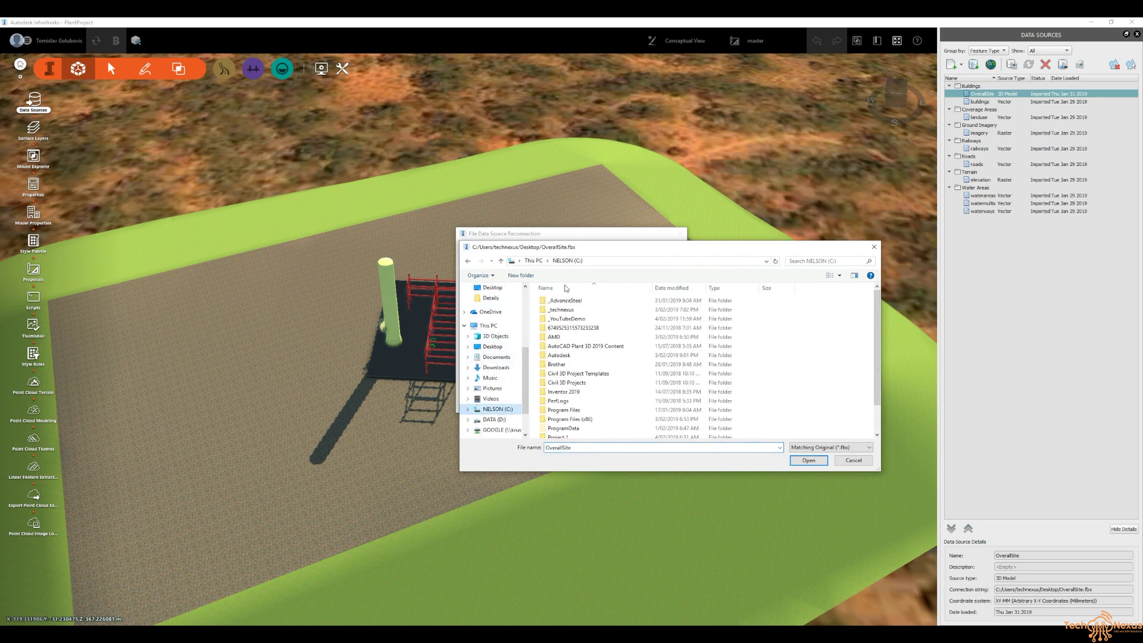
pyautogui.doubleClick(566, 301)
pyautogui.click(567, 261)
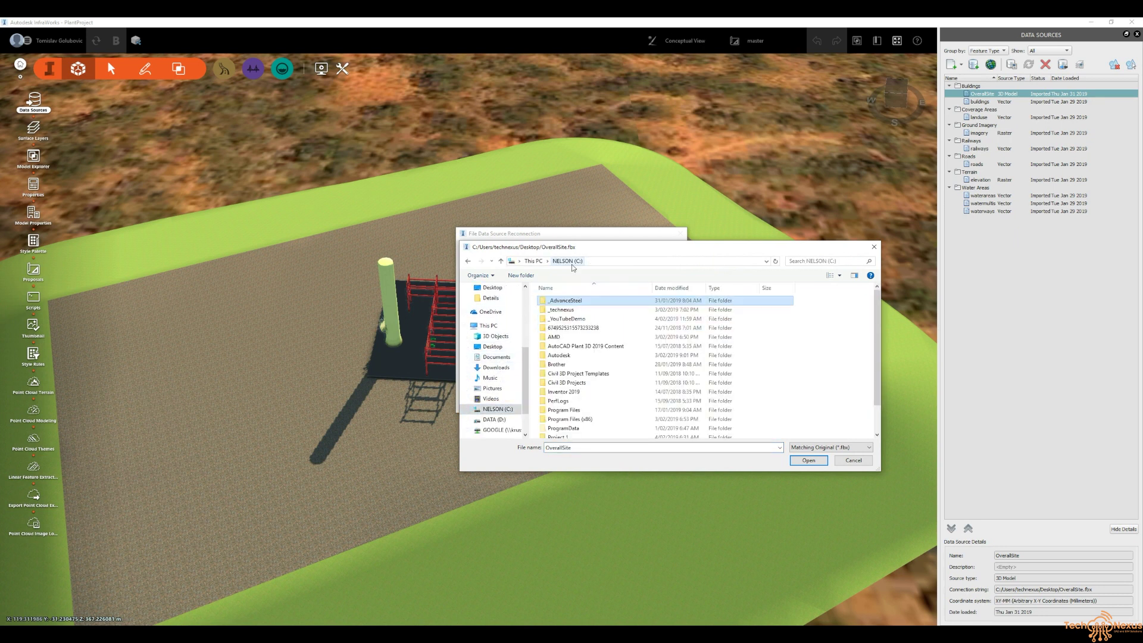
pyautogui.doubleClick(565, 319)
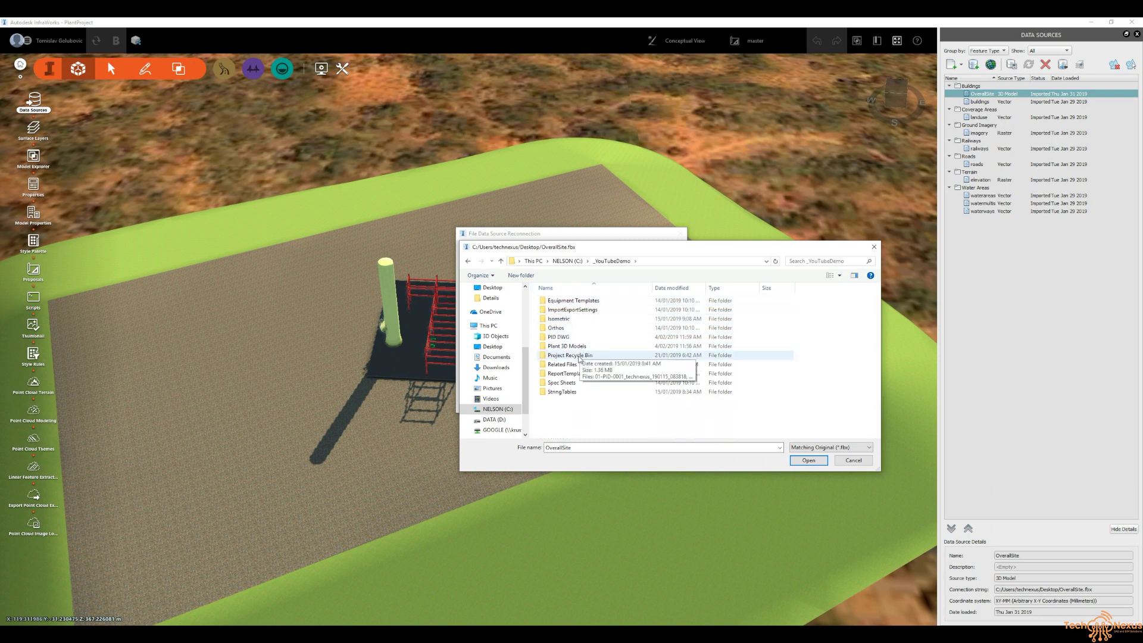
pyautogui.doubleClick(563, 364)
pyautogui.click(581, 301)
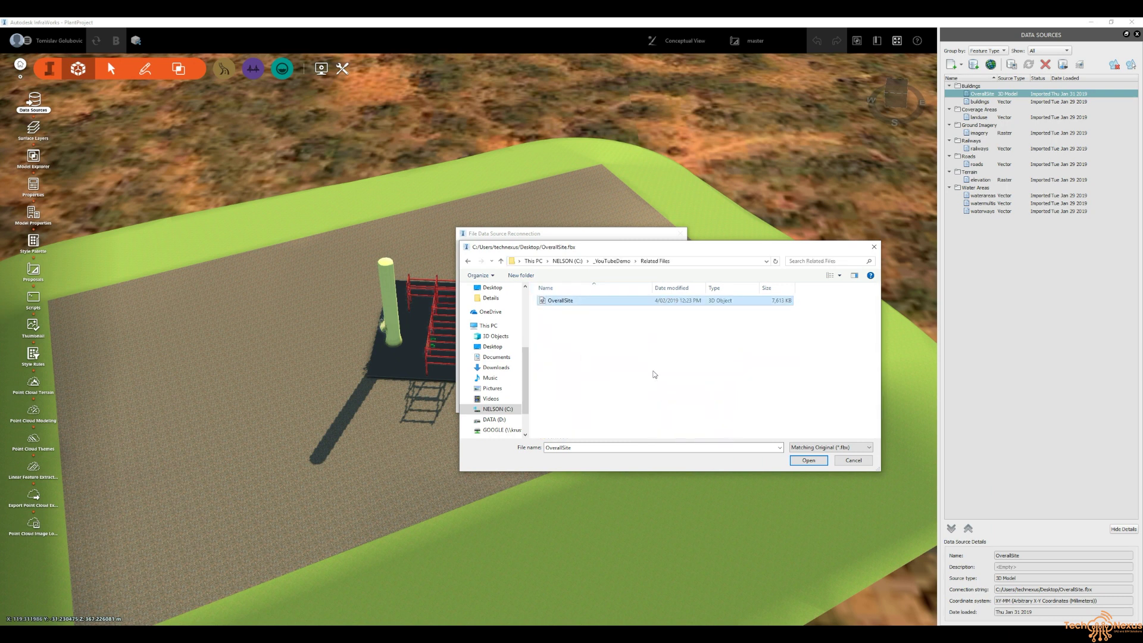
pyautogui.click(810, 461)
pyautogui.click(639, 406)
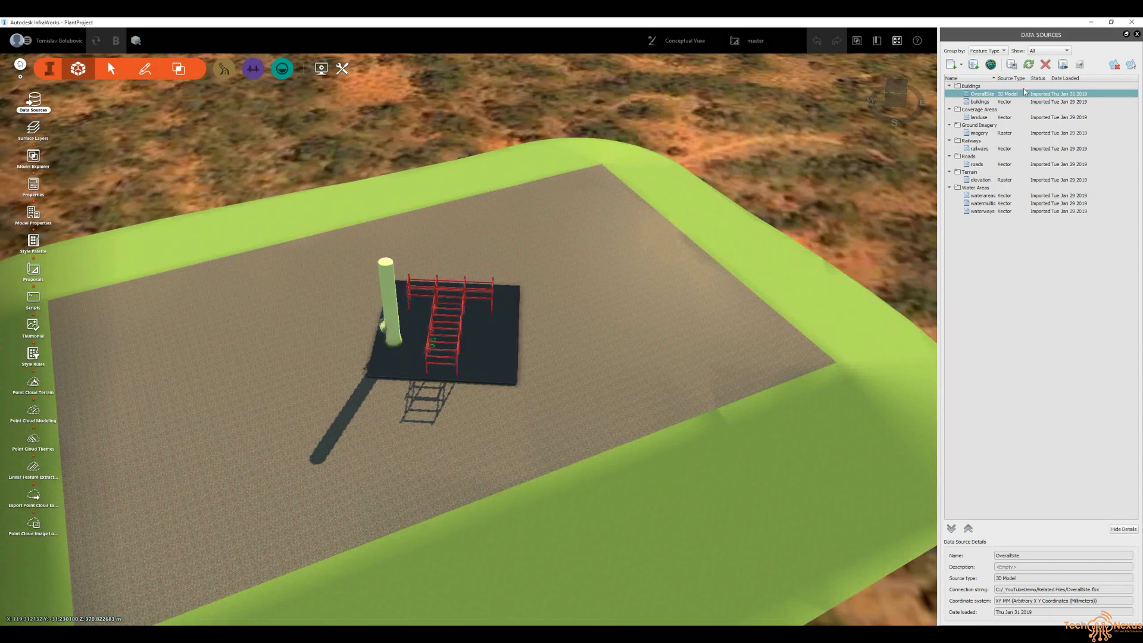
# Step: Reconfigure and refresh the OverallSite data source from the reconnected file
pyautogui.doubleClick(1022, 94)
pyautogui.click(619, 491)
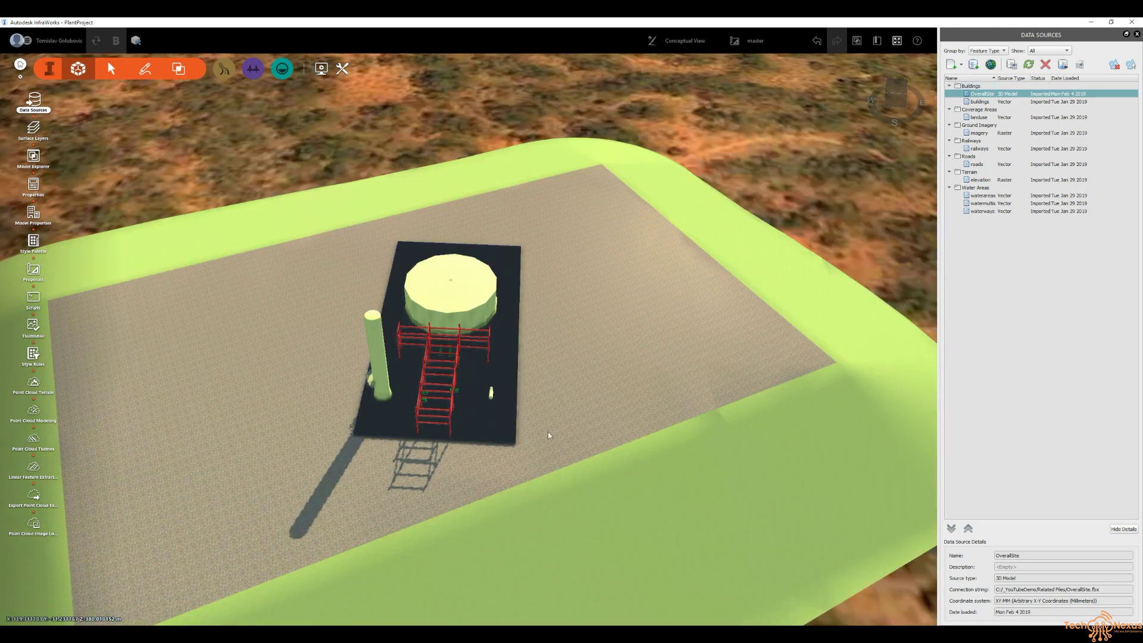
# Step: Examine the refreshed plant model up close, including its tank, vessel and steelwork, and the site's position relative to the surrounding roads
pyautogui.moveTo(548, 435); pyautogui.dragTo(434, 395, button='middle')
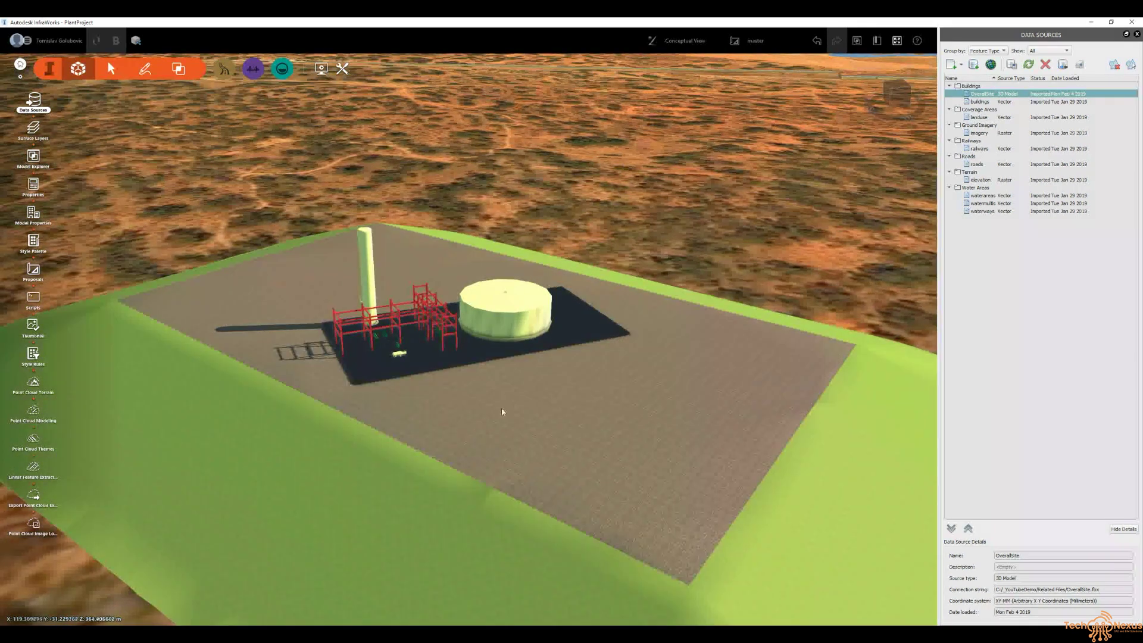
pyautogui.scroll(10, 502, 412)
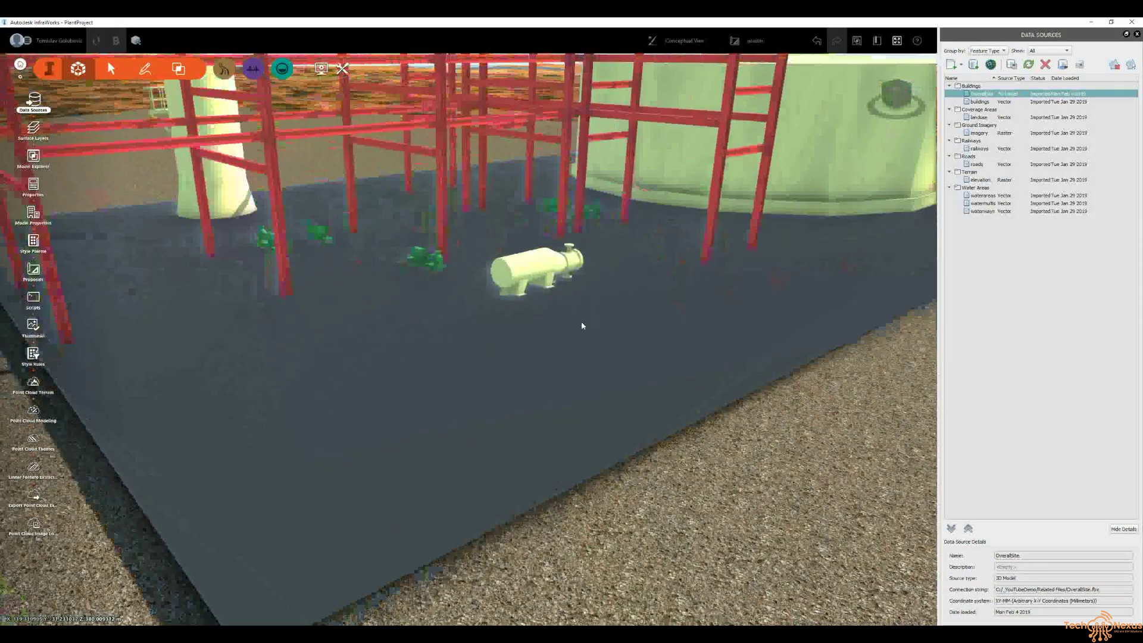
pyautogui.scroll(-5, 601, 313)
pyautogui.moveTo(625, 302); pyautogui.dragTo(709, 296, button='middle')
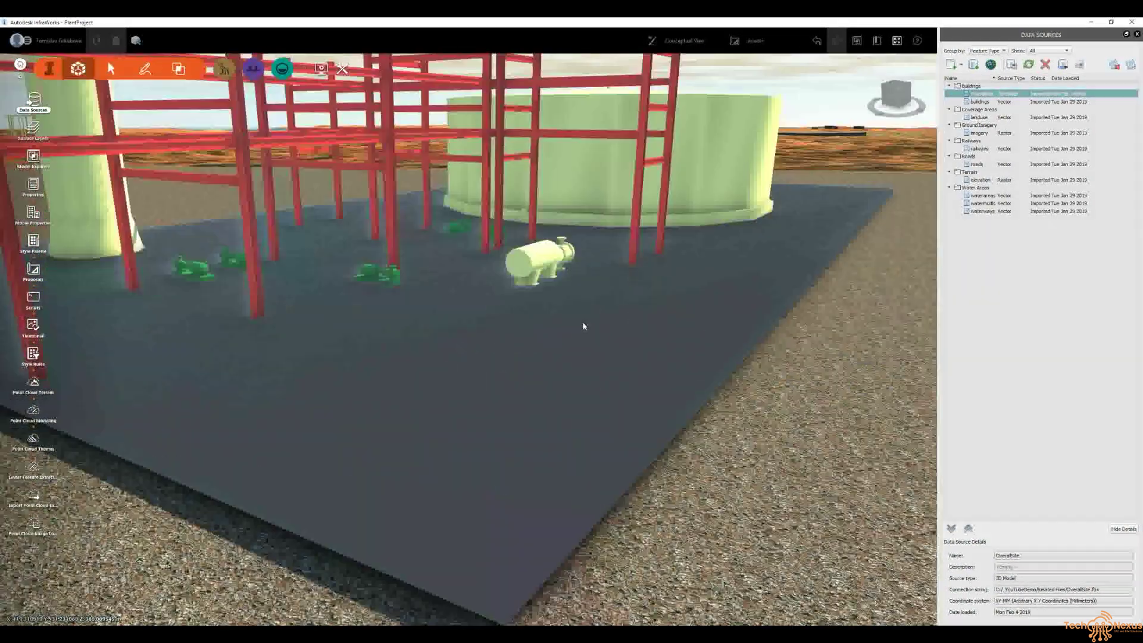
pyautogui.moveTo(583, 326); pyautogui.dragTo(492, 331, button='middle')
pyautogui.scroll(-10, 559, 352)
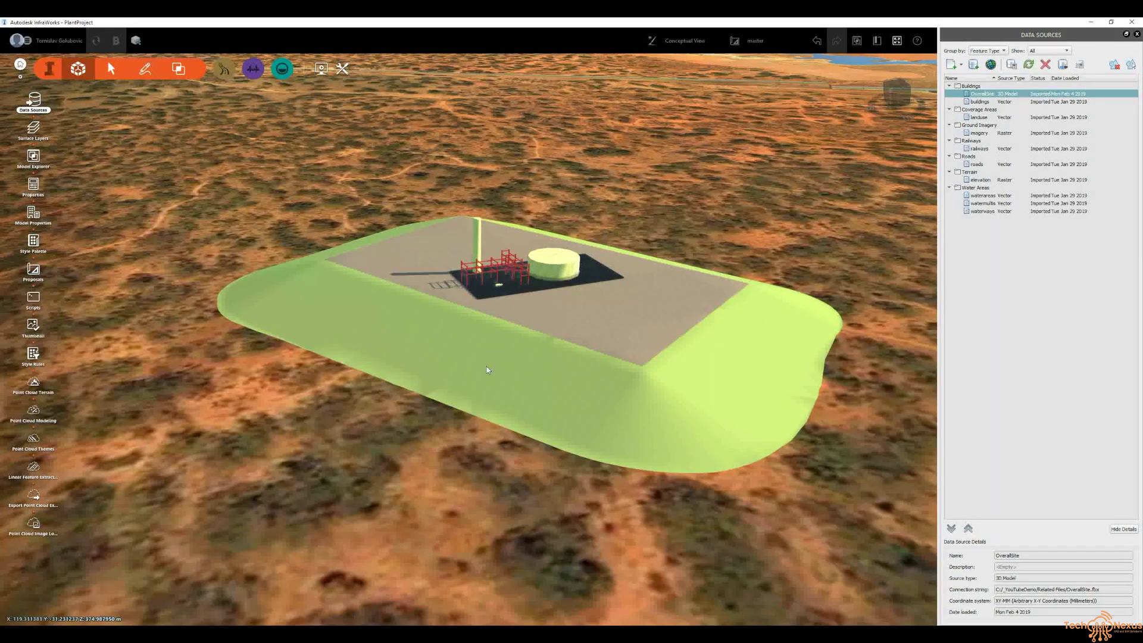
pyautogui.moveTo(487, 370); pyautogui.dragTo(518, 278, button='middle')
pyautogui.scroll(-5, 519, 278)
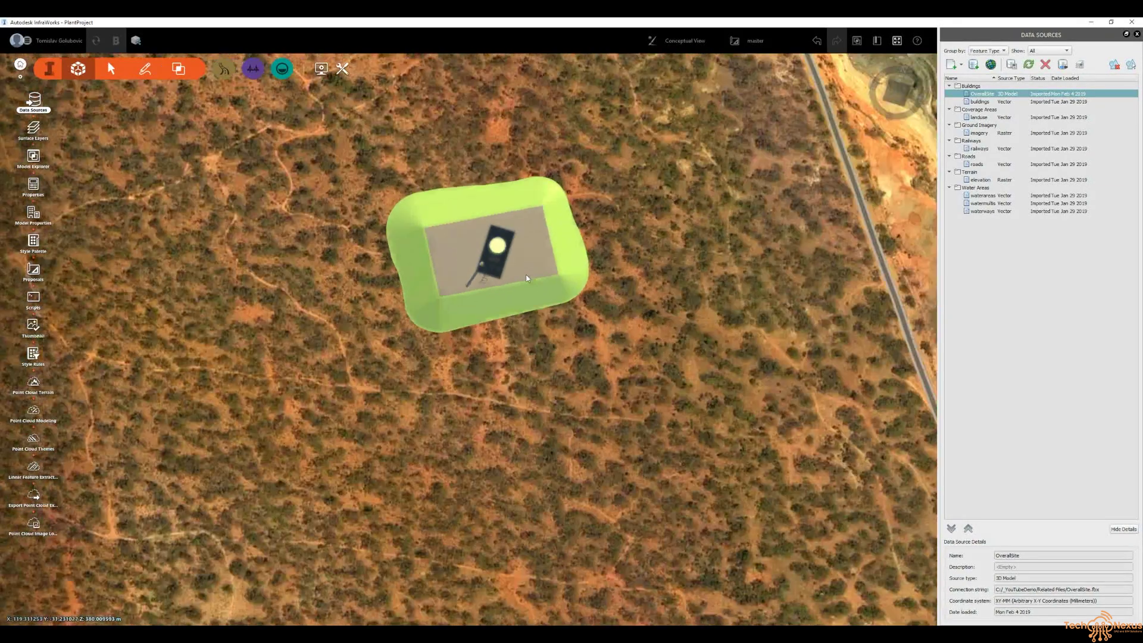
pyautogui.scroll(-3, 535, 315)
pyautogui.moveTo(556, 351); pyautogui.dragTo(550, 399, button='middle')
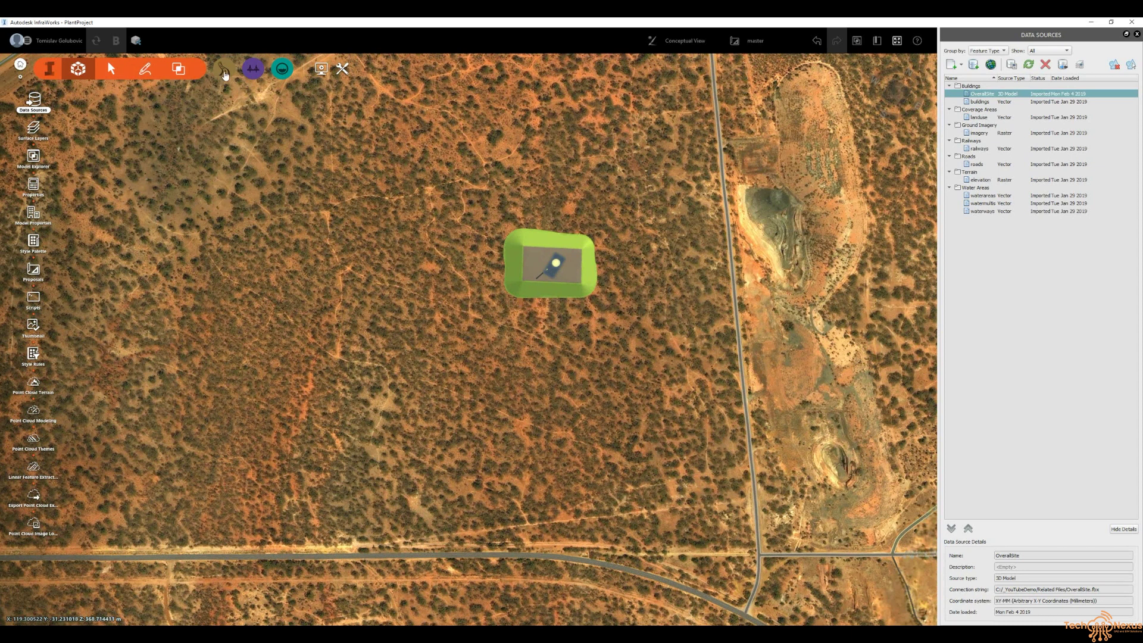
# Step: Start a component road and look through the available assemblies, keeping Two Lanes
pyautogui.click(224, 70)
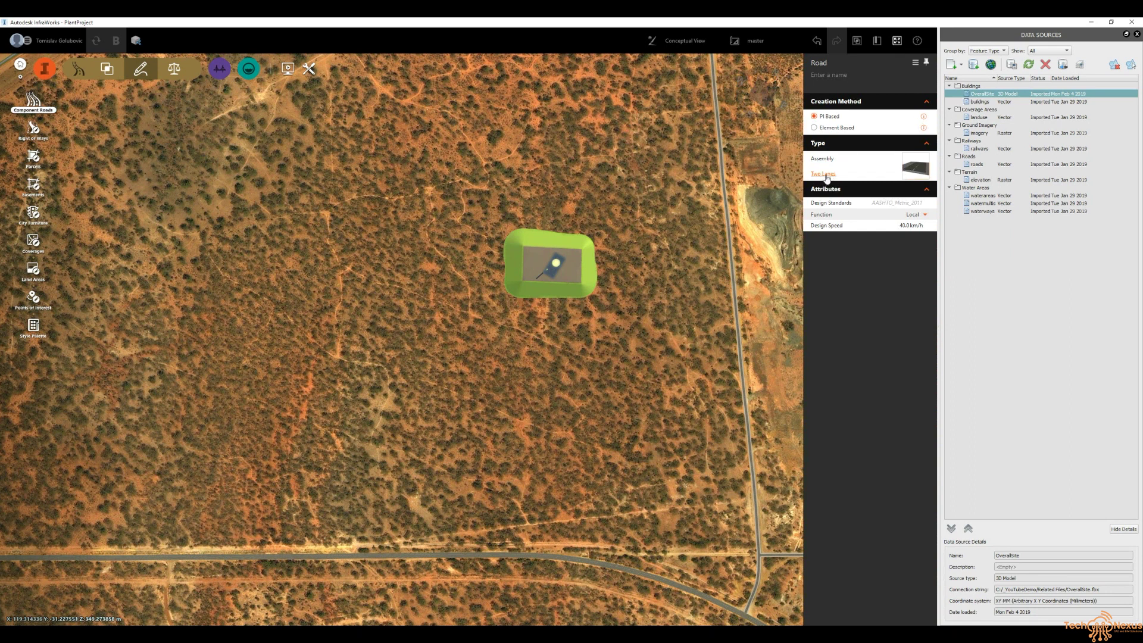
pyautogui.click(824, 174)
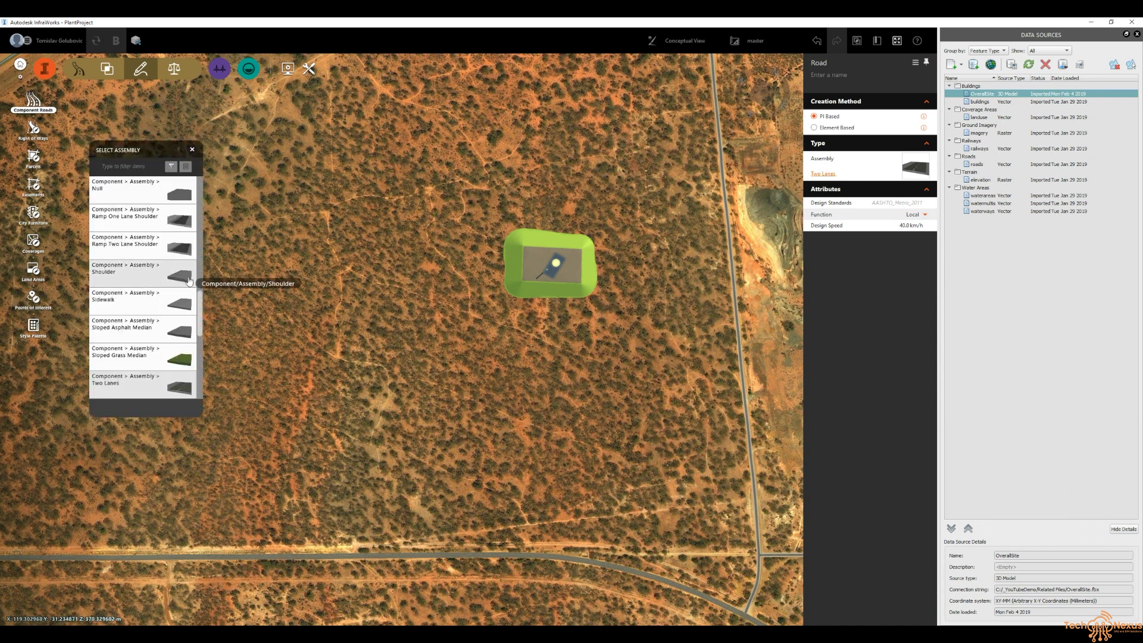
pyautogui.scroll(-5, 156, 326)
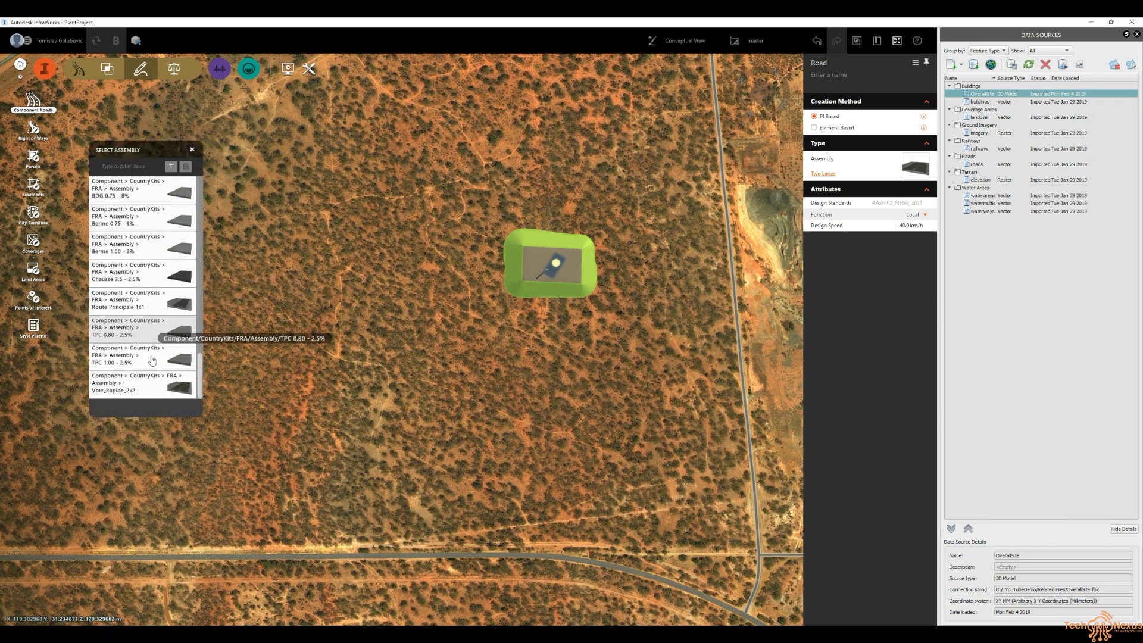
pyautogui.scroll(1, 157, 366)
pyautogui.scroll(5, 157, 366)
pyautogui.scroll(5, 152, 307)
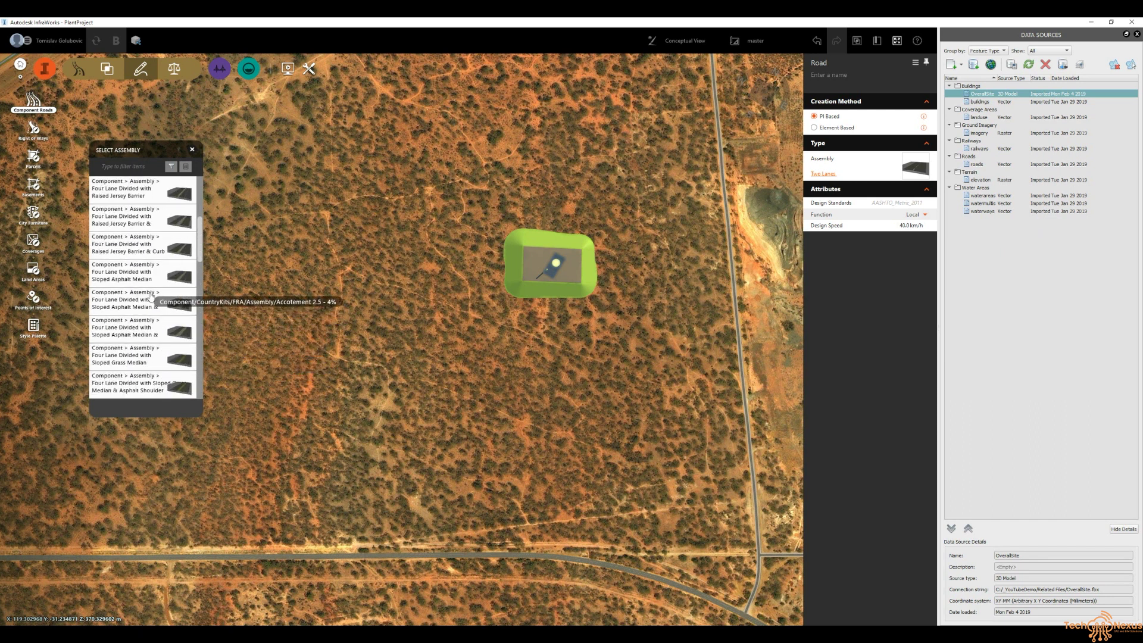
pyautogui.scroll(7, 151, 296)
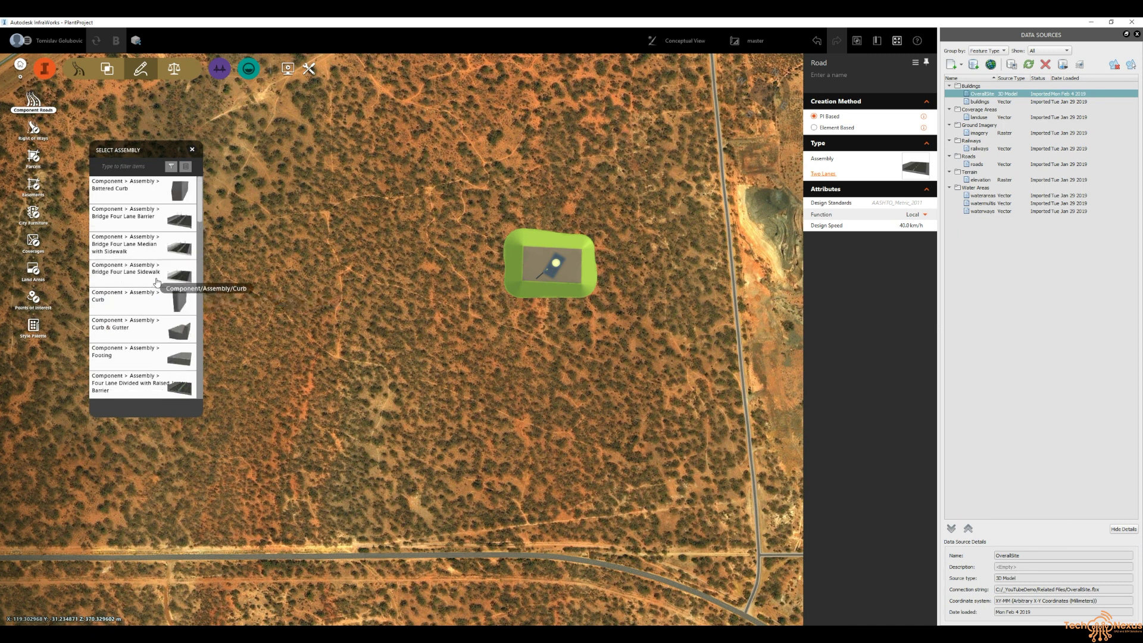
pyautogui.scroll(-5, 158, 256)
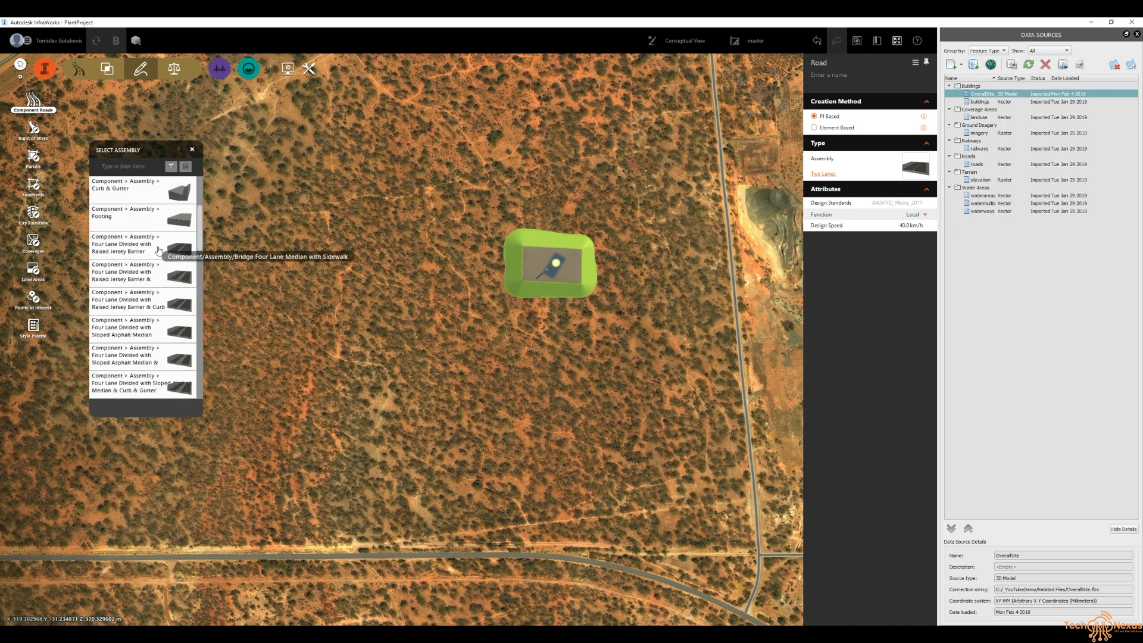
pyautogui.scroll(-3, 160, 253)
pyautogui.scroll(-6, 163, 262)
pyautogui.scroll(-3, 167, 268)
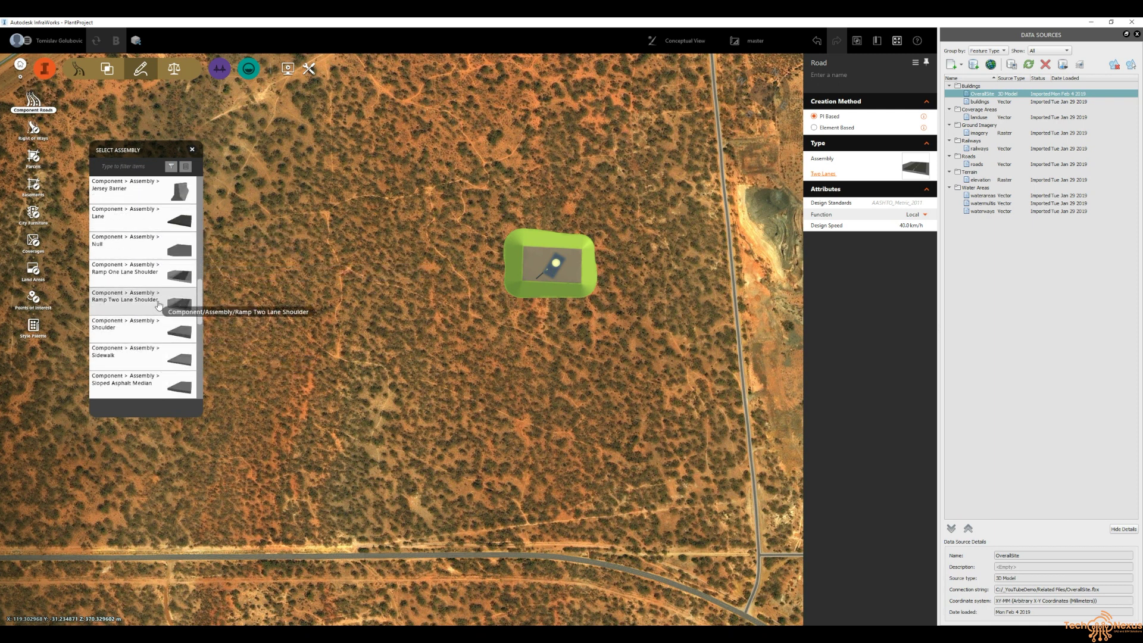
pyautogui.click(191, 149)
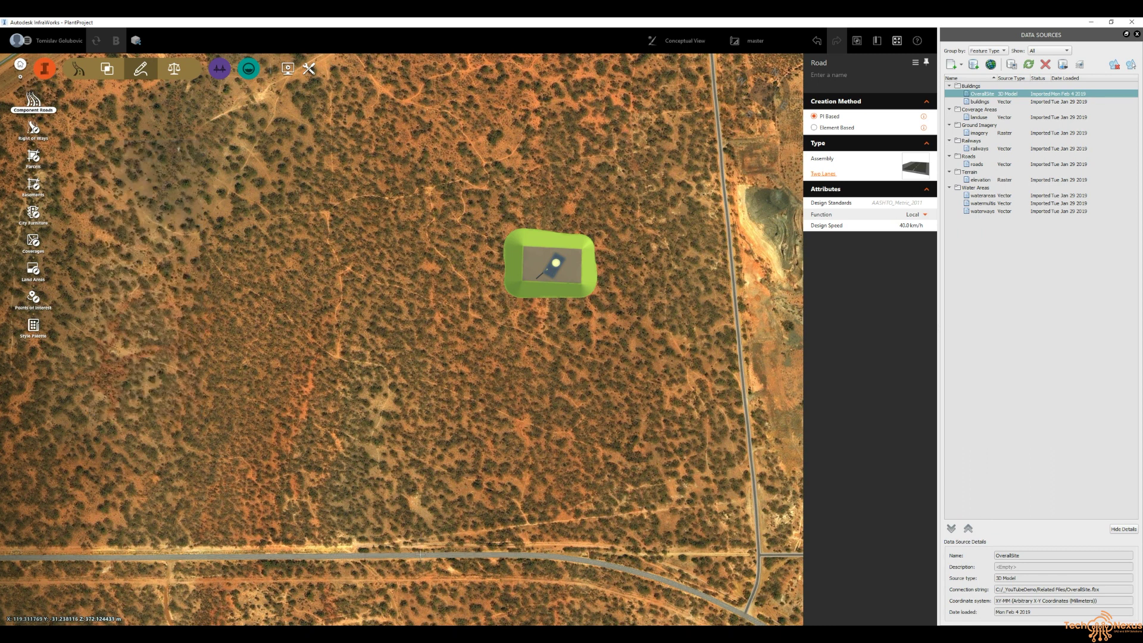
# Step: Draw an L-shaped two-lane road about 1,660 m long from Great Eastern Highway around the plant pad to the existing side road
pyautogui.moveTo(421, 555)
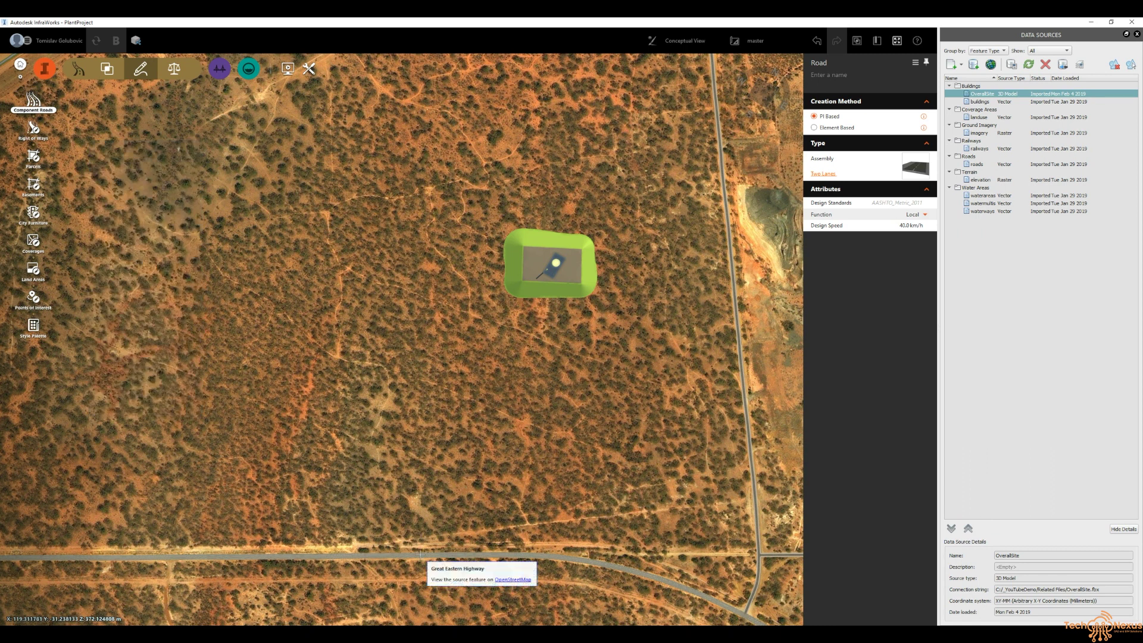
pyautogui.click(421, 553)
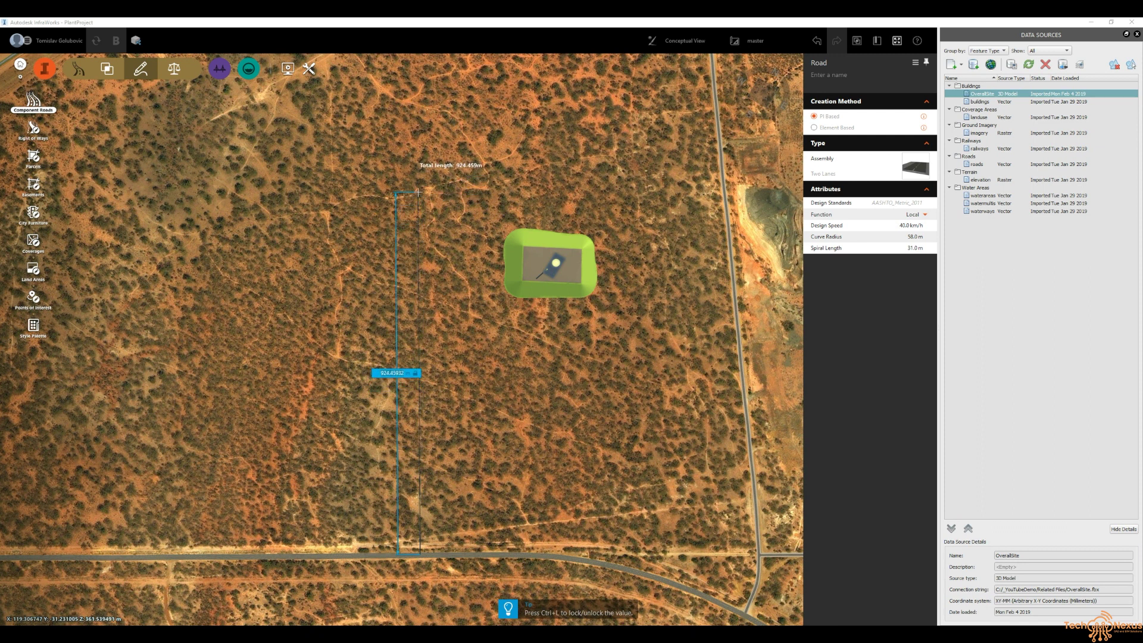
pyautogui.click(419, 192)
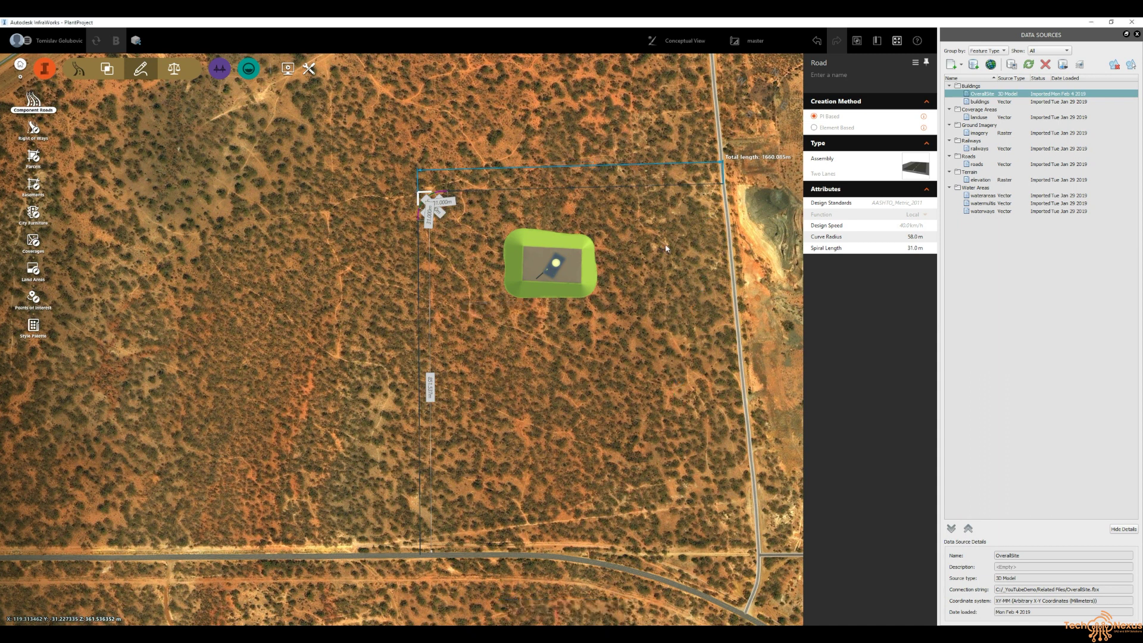
pyautogui.press('Return')
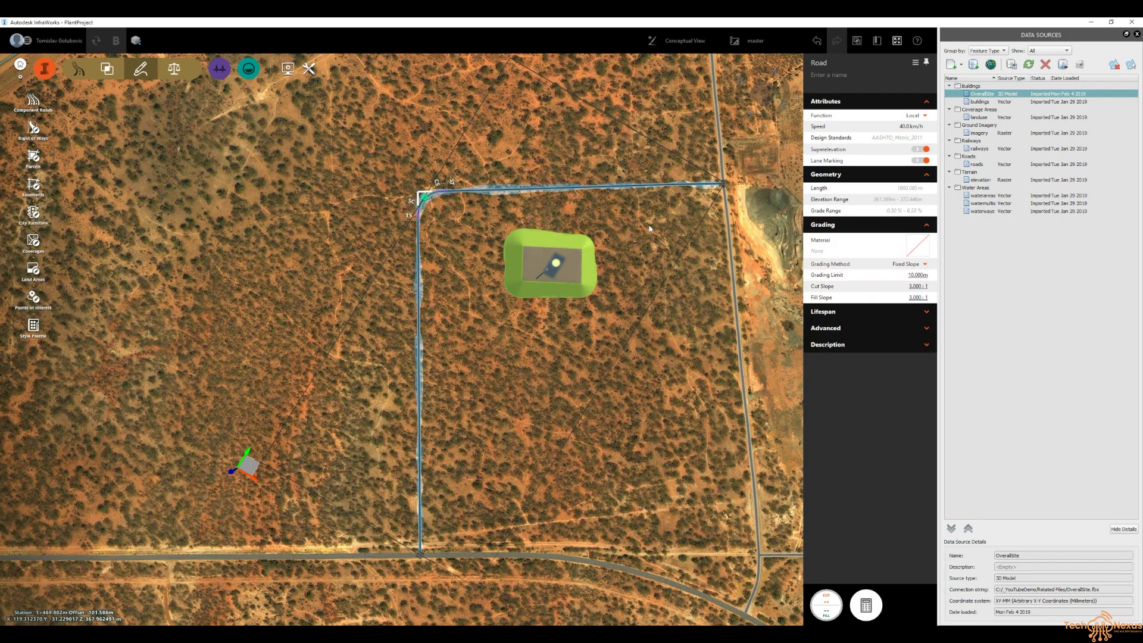
pyautogui.press('Escape')
pyautogui.moveTo(480, 461); pyautogui.dragTo(511, 535, button='middle')
pyautogui.scroll(10, 512, 535)
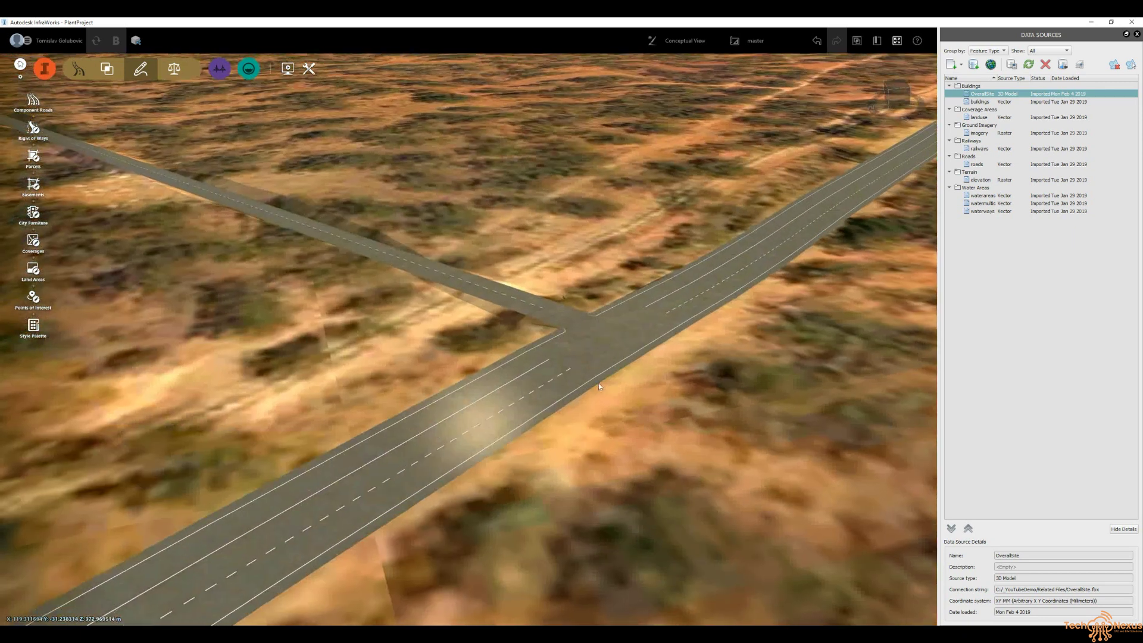
# Step: Convert Great Eastern Highway to a component road at its junction with the new access road
pyautogui.moveTo(620, 307); pyautogui.dragTo(584, 332)
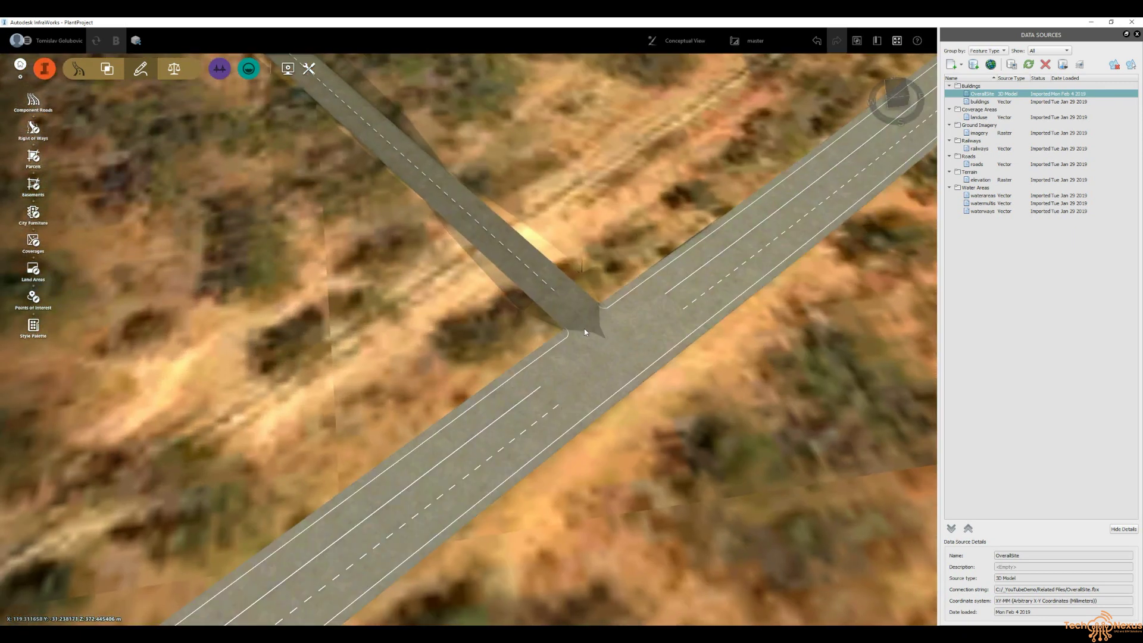
pyautogui.click(619, 393)
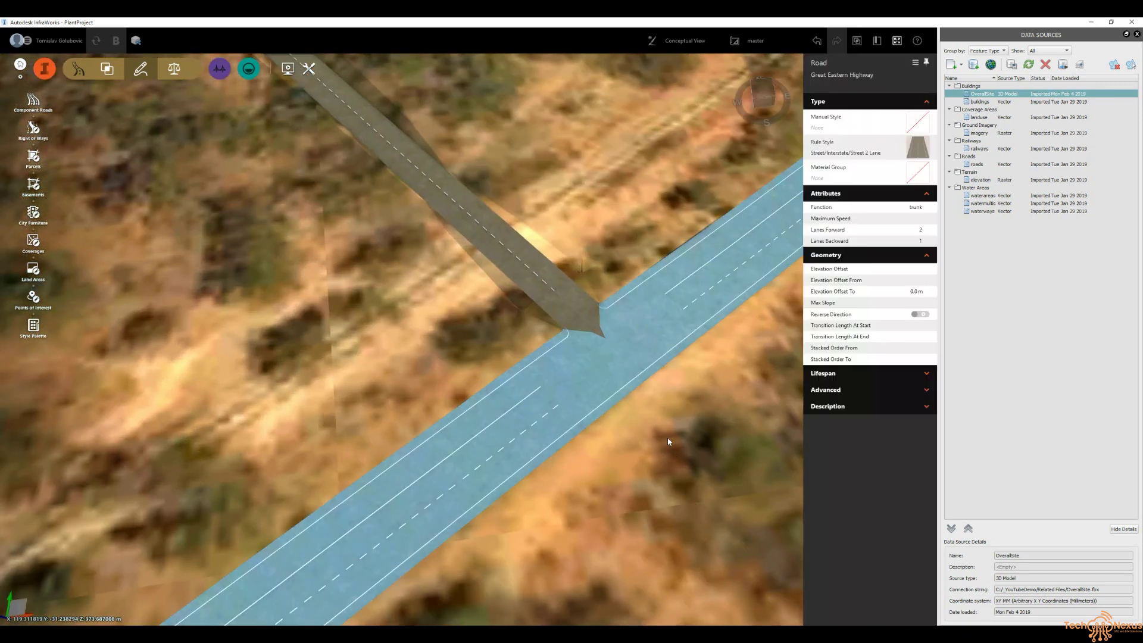
pyautogui.rightClick(623, 377)
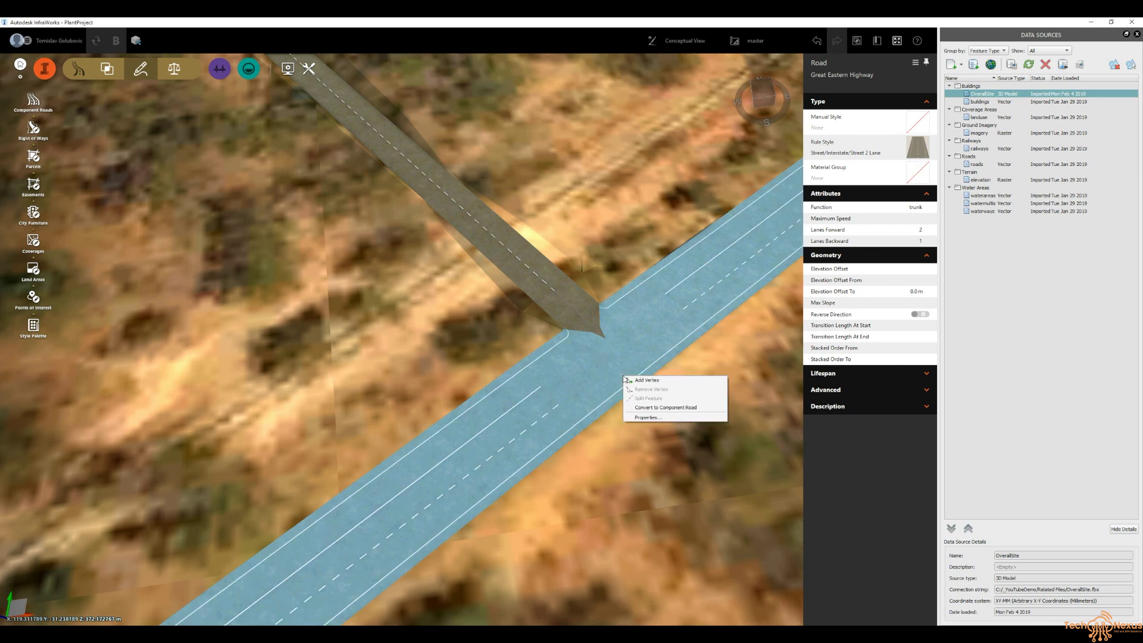
pyautogui.click(673, 408)
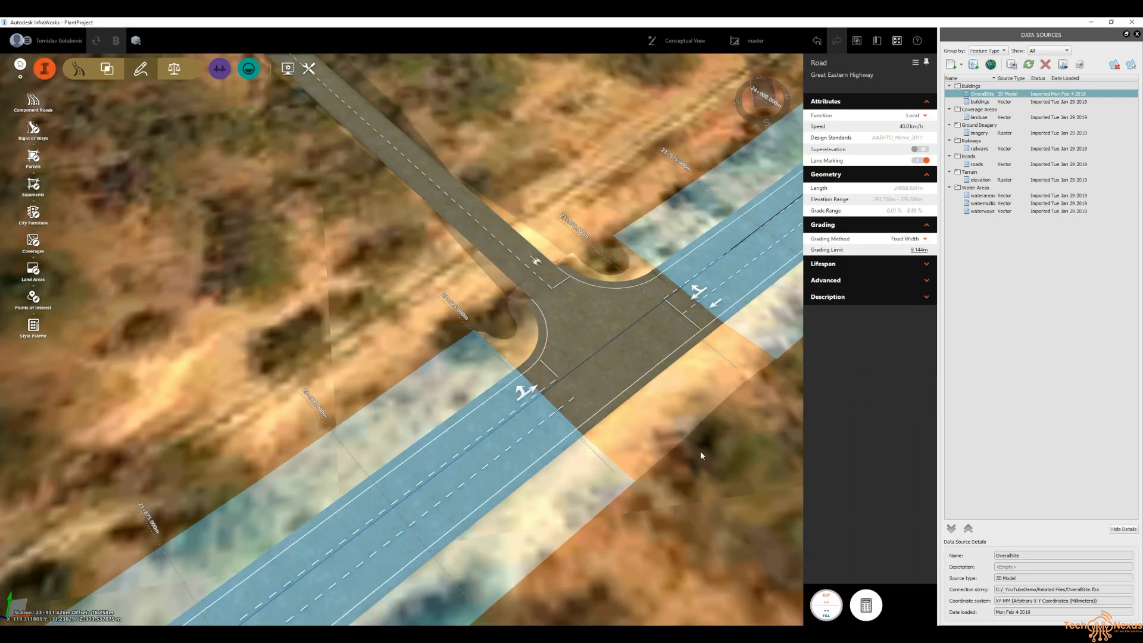
pyautogui.click(680, 431)
pyautogui.click(369, 364)
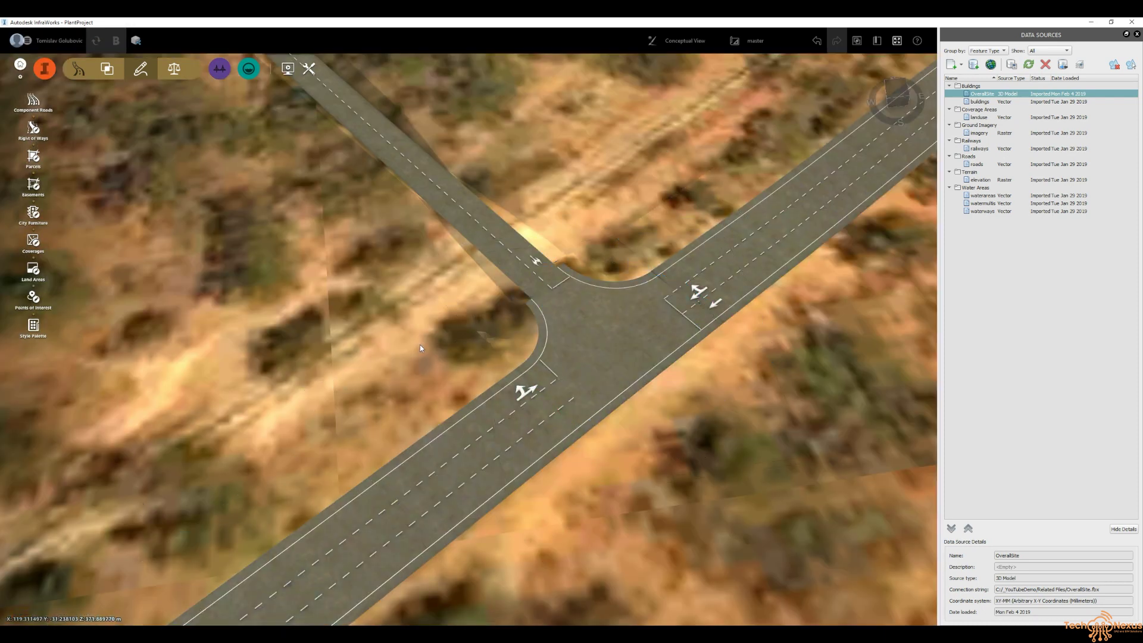
# Step: Convert Threeboys Road to a component road where the other end of the access road meets it
pyautogui.scroll(-3, 553, 310)
pyautogui.scroll(-3, 449, 456)
pyautogui.scroll(-5, 449, 456)
pyautogui.scroll(4, 526, 189)
pyautogui.scroll(10, 526, 189)
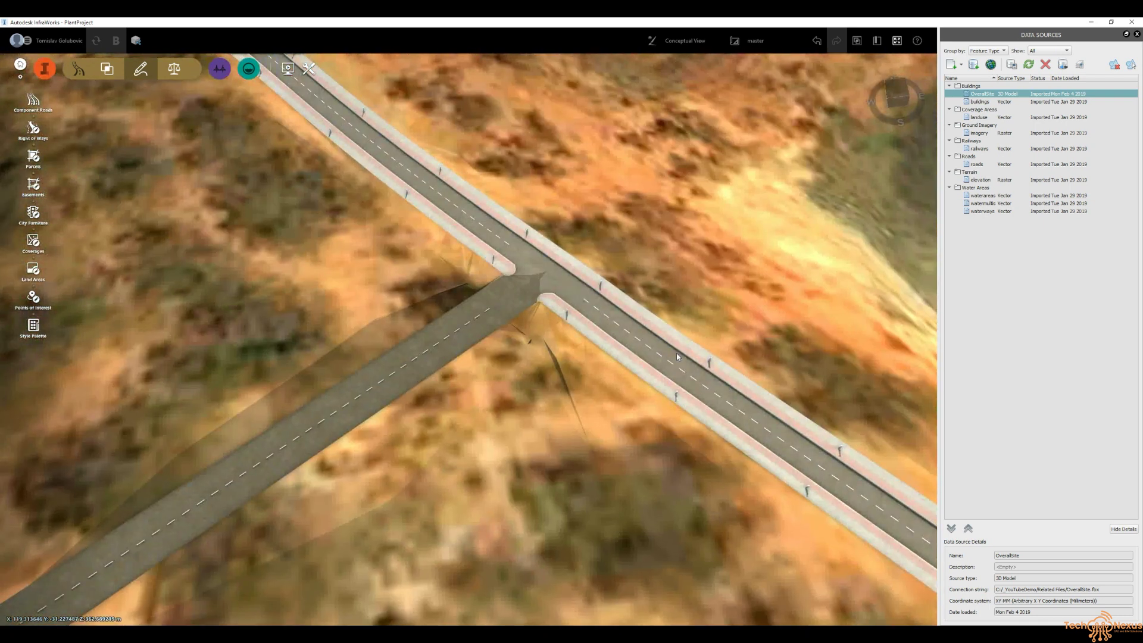
pyautogui.click(676, 355)
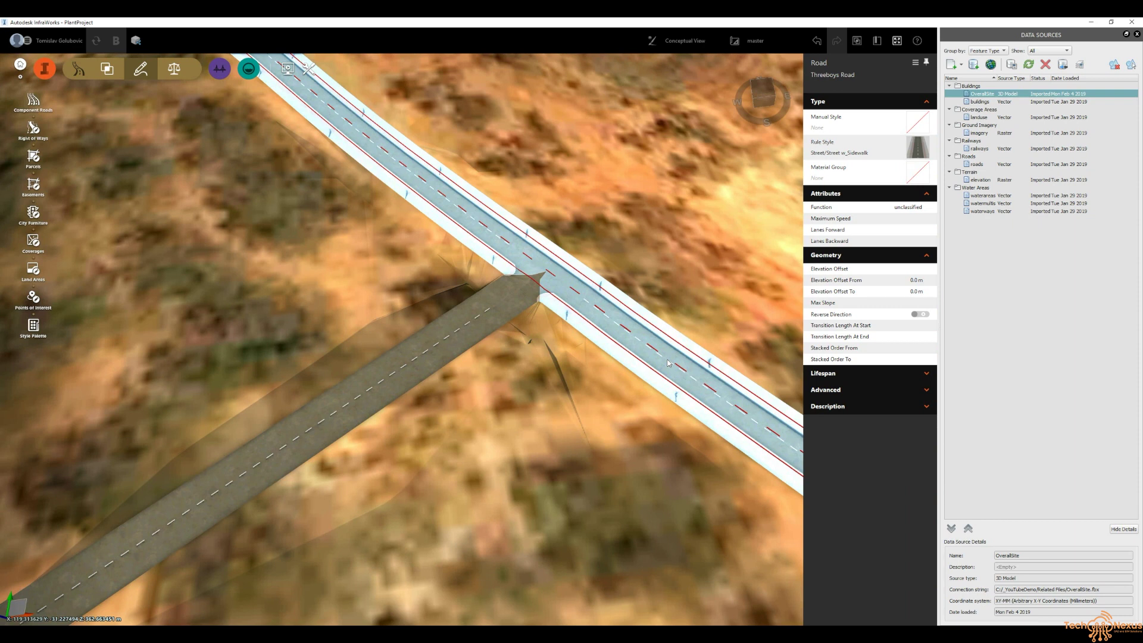
pyautogui.press('Escape')
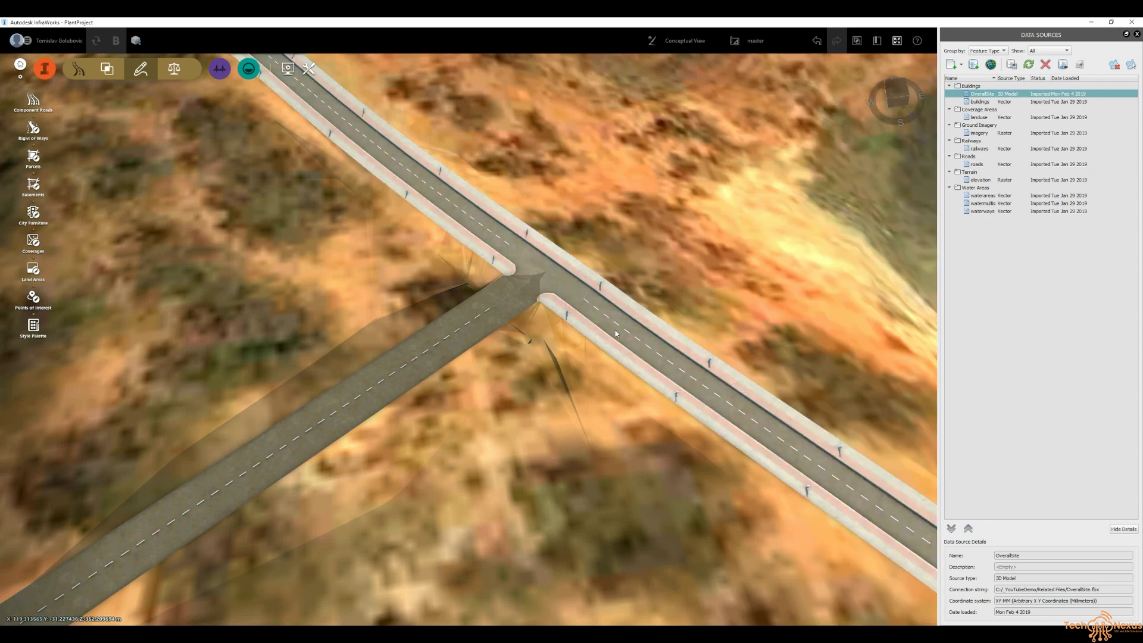
pyautogui.rightClick(616, 333)
pyautogui.click(630, 366)
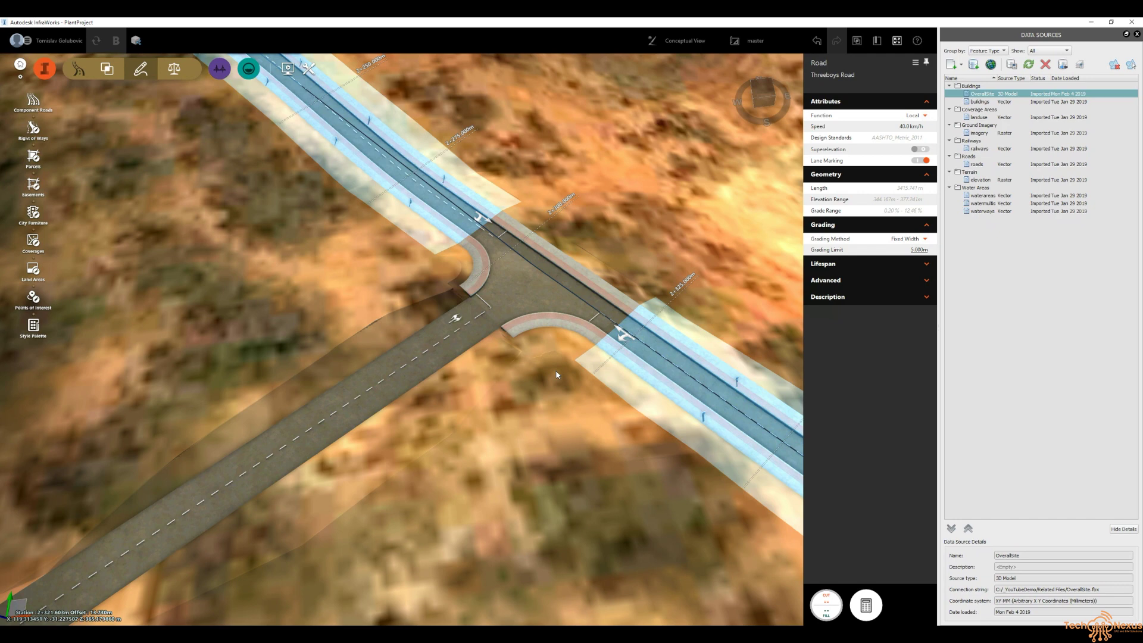
pyautogui.press('Escape')
# Step: Set the grading material of the new access road to Field Grass from the Land Cover materials and regenerate the scene
pyautogui.moveTo(577, 407); pyautogui.dragTo(485, 436)
pyautogui.scroll(-7, 763, 459)
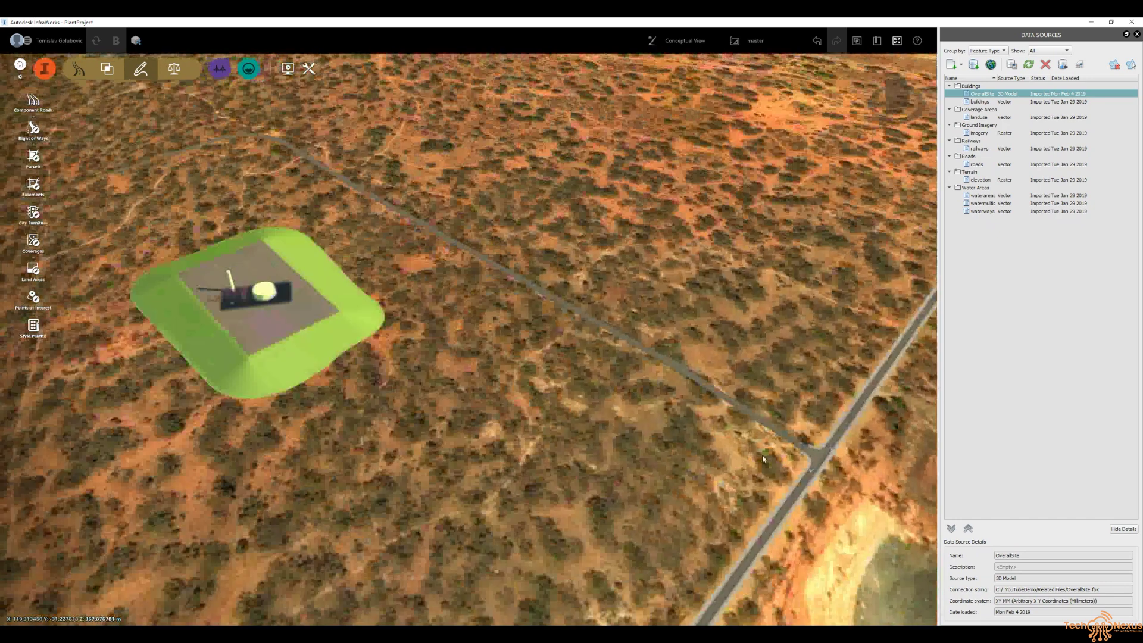
pyautogui.scroll(-2, 762, 459)
pyautogui.moveTo(486, 409); pyautogui.dragTo(722, 460, button='middle')
pyautogui.scroll(7, 382, 189)
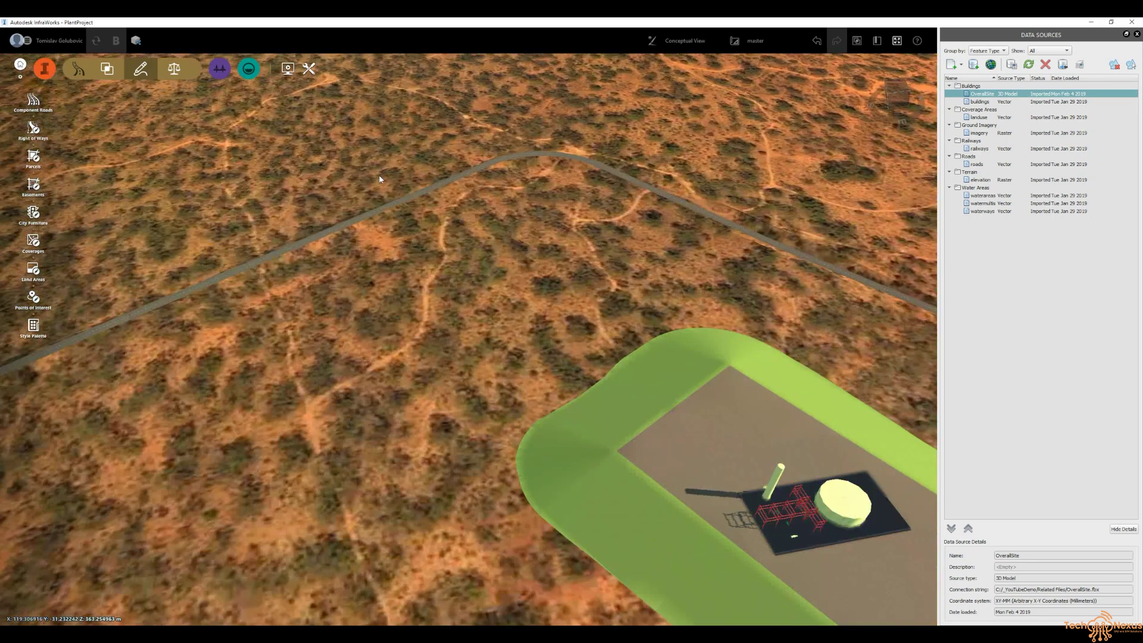
pyautogui.moveTo(474, 314); pyautogui.dragTo(586, 365, button='middle')
pyautogui.moveTo(380, 398); pyautogui.dragTo(408, 369)
pyautogui.click(408, 368)
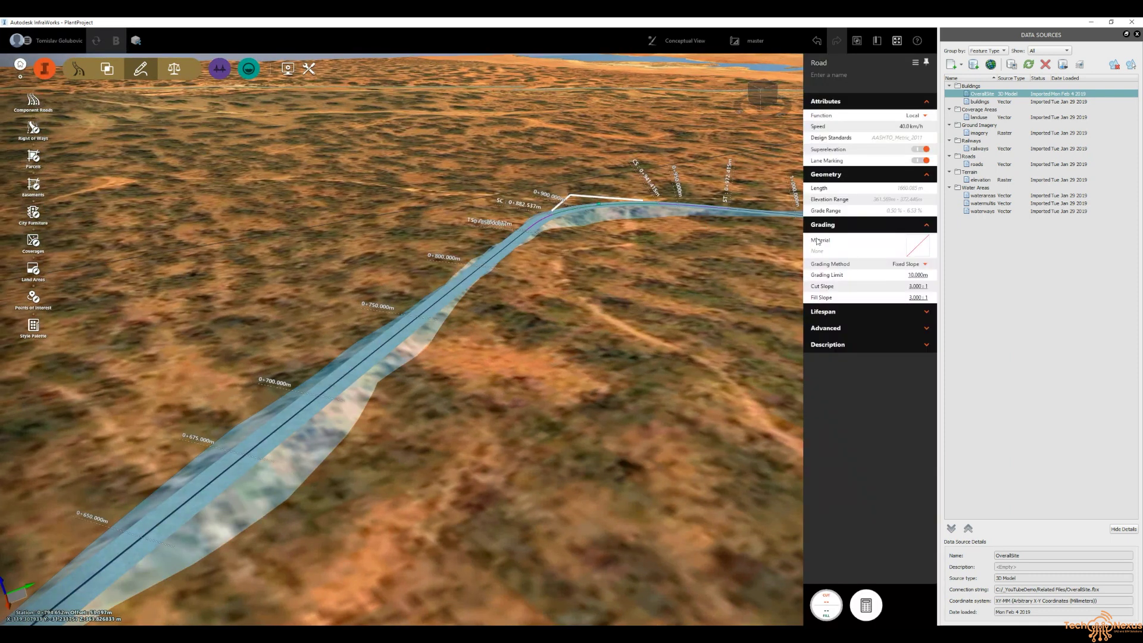
pyautogui.click(916, 248)
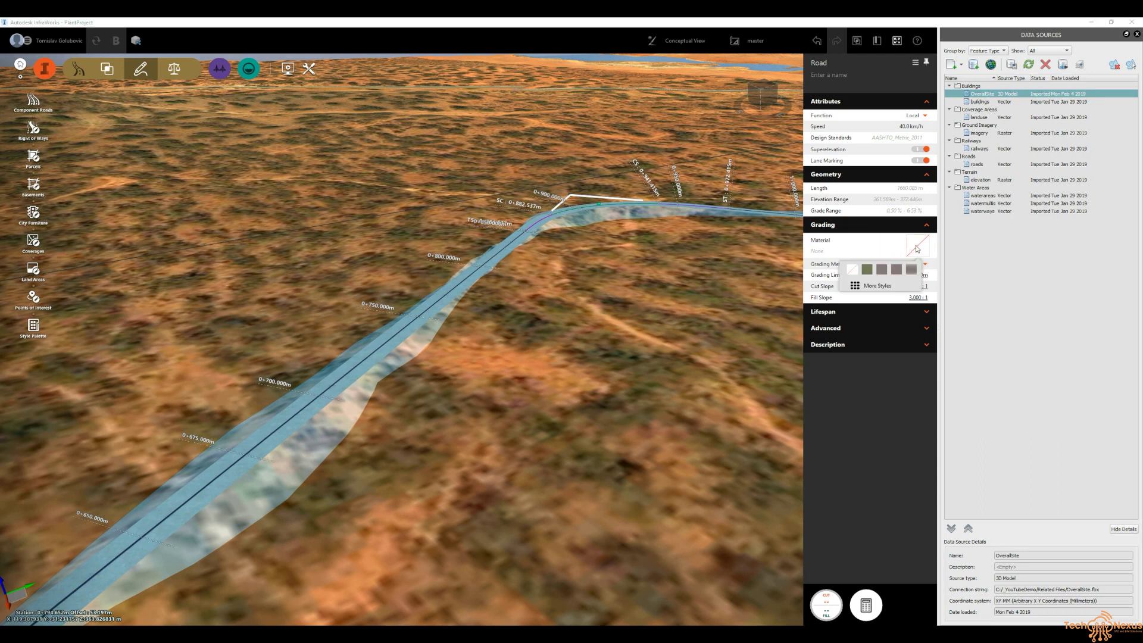
pyautogui.click(874, 286)
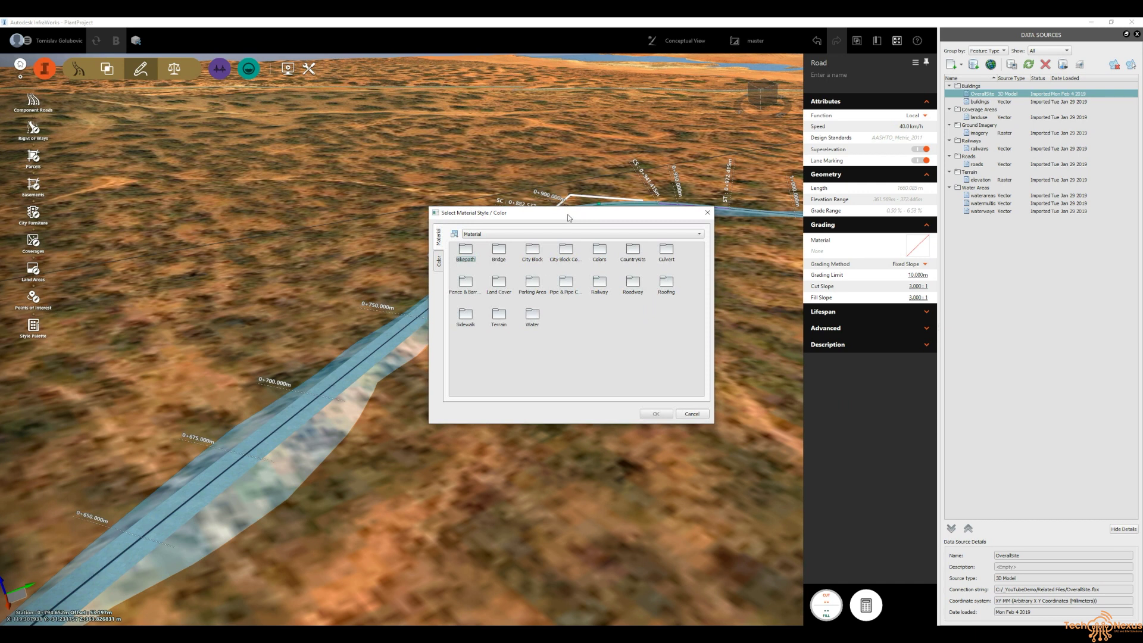
pyautogui.moveTo(573, 223); pyautogui.dragTo(586, 238)
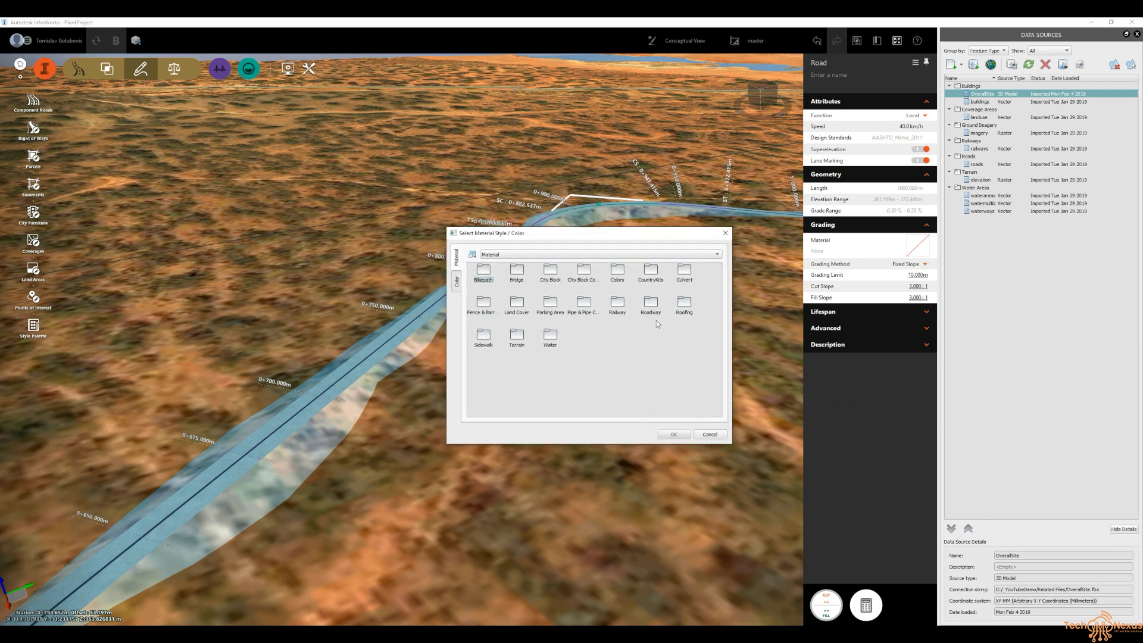
pyautogui.doubleClick(524, 309)
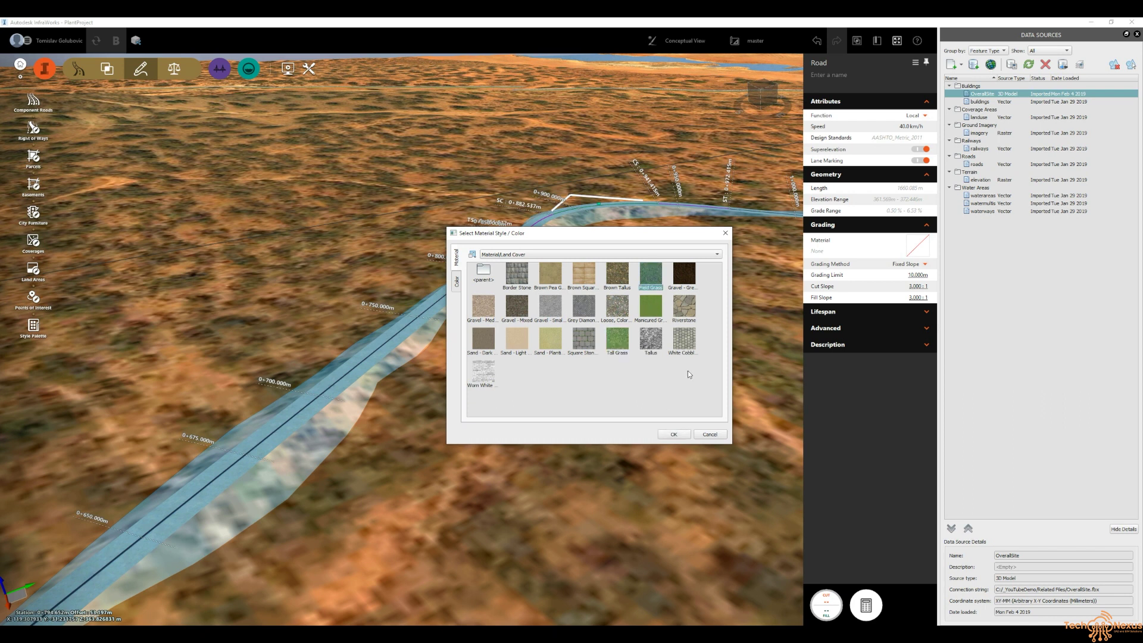
pyautogui.click(673, 434)
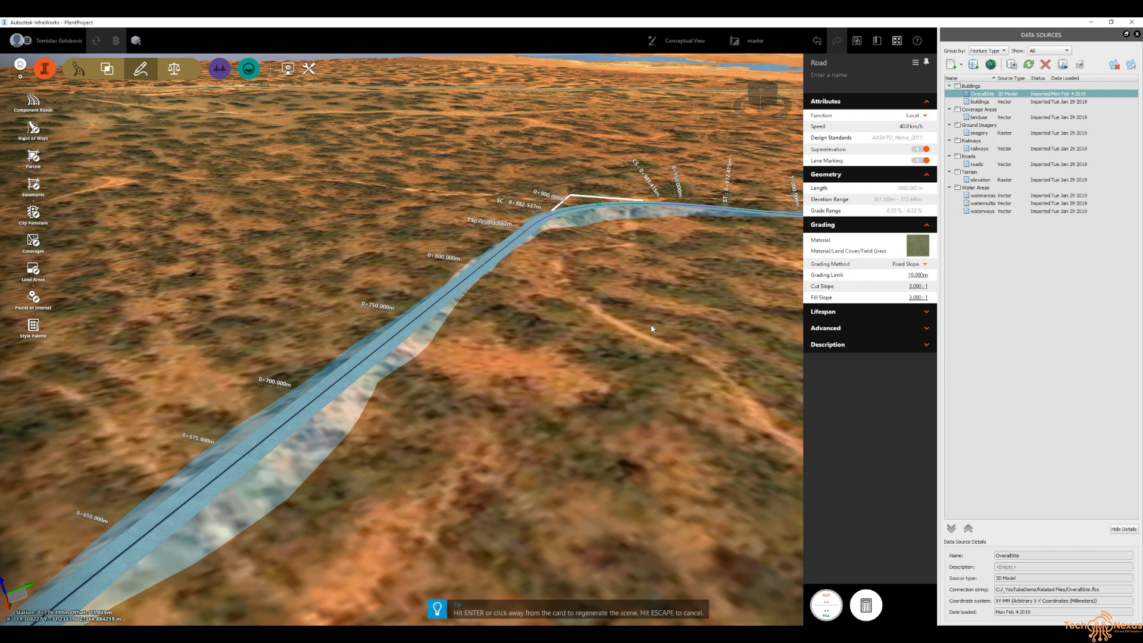
pyautogui.click(624, 339)
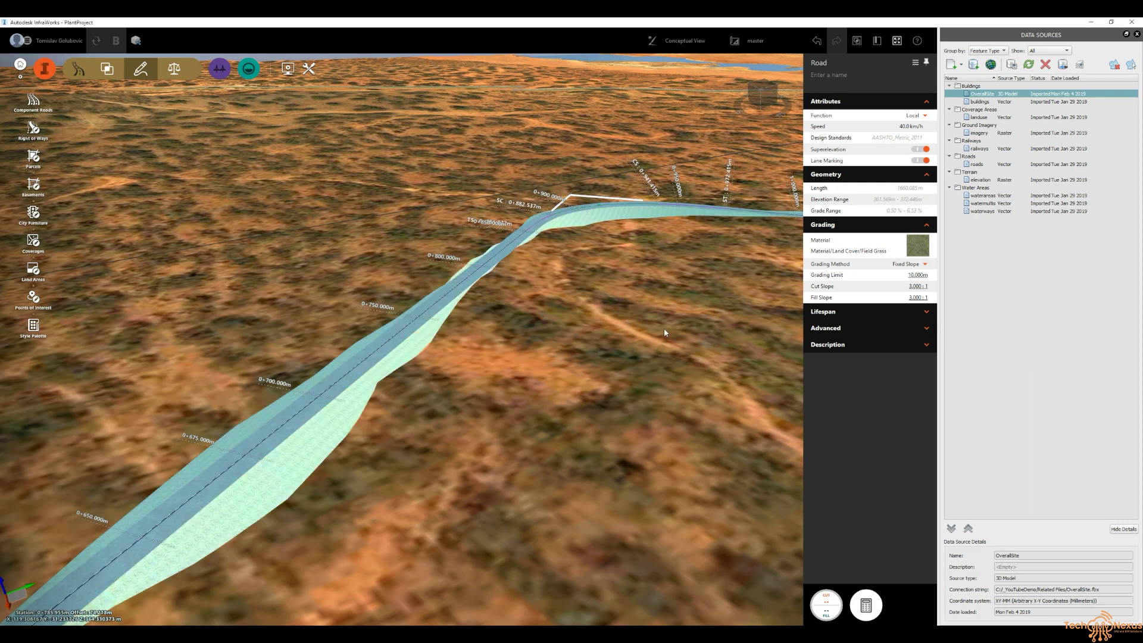
pyautogui.click(490, 349)
# Step: Examine the grassed cut and fill slopes along the access road and how the road runs around the plant pad
pyautogui.scroll(5, 420, 372)
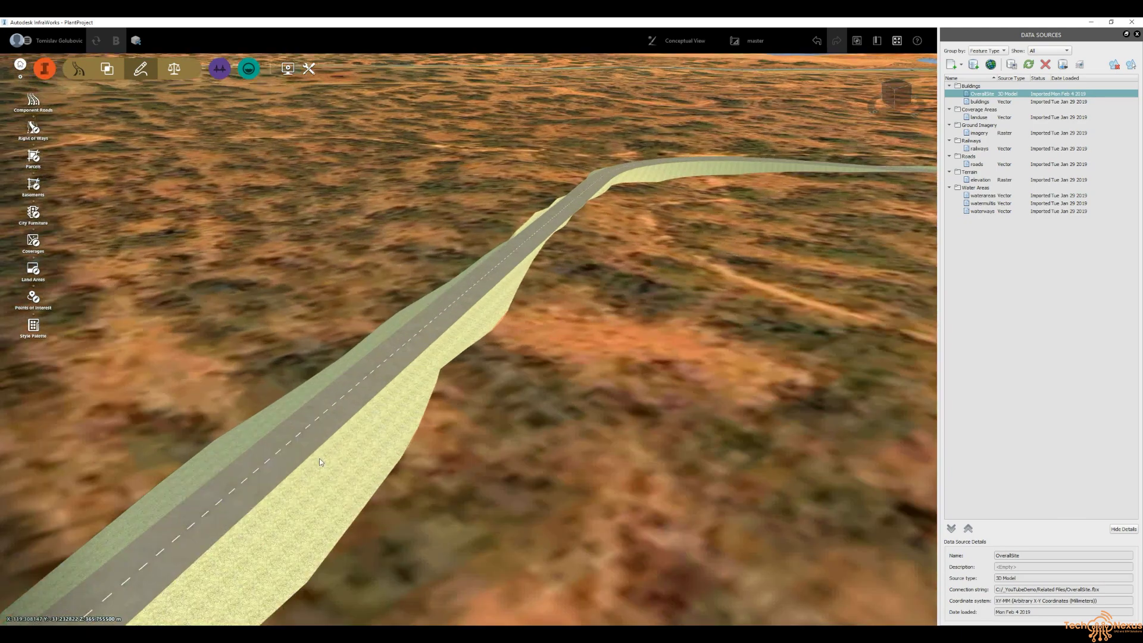
pyautogui.scroll(2, 378, 500)
pyautogui.moveTo(381, 501); pyautogui.dragTo(432, 355)
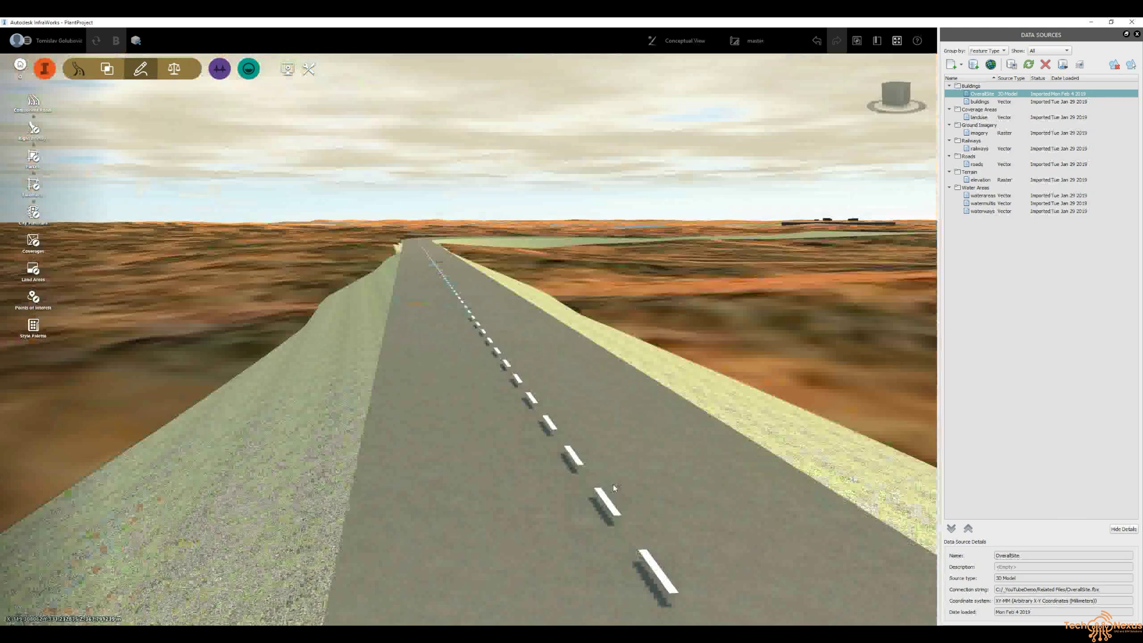
pyautogui.scroll(-10, 437, 341)
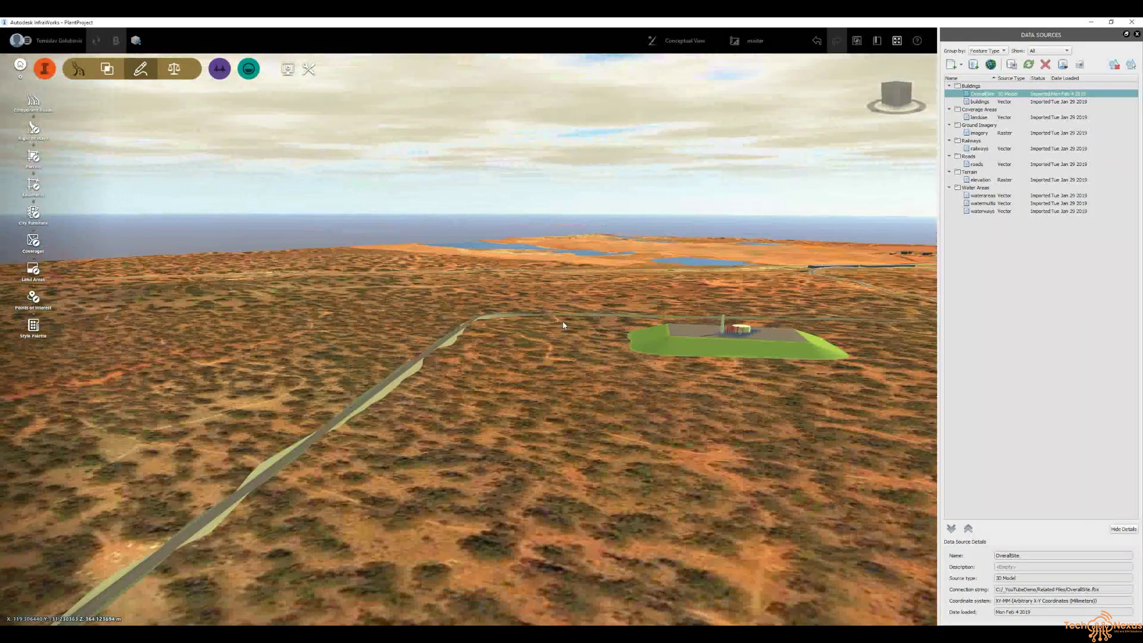
pyautogui.moveTo(563, 325); pyautogui.dragTo(582, 373)
pyautogui.moveTo(643, 238); pyautogui.dragTo(425, 190, button='middle')
pyautogui.scroll(5, 426, 190)
pyautogui.moveTo(426, 197); pyautogui.dragTo(704, 150)
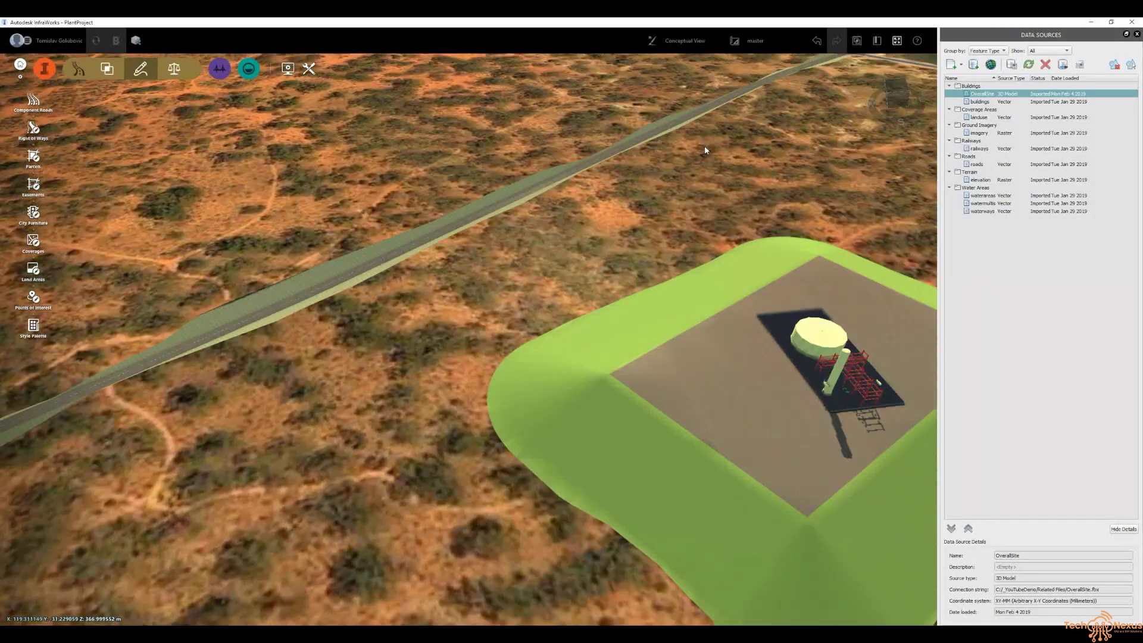
pyautogui.scroll(8, 412, 379)
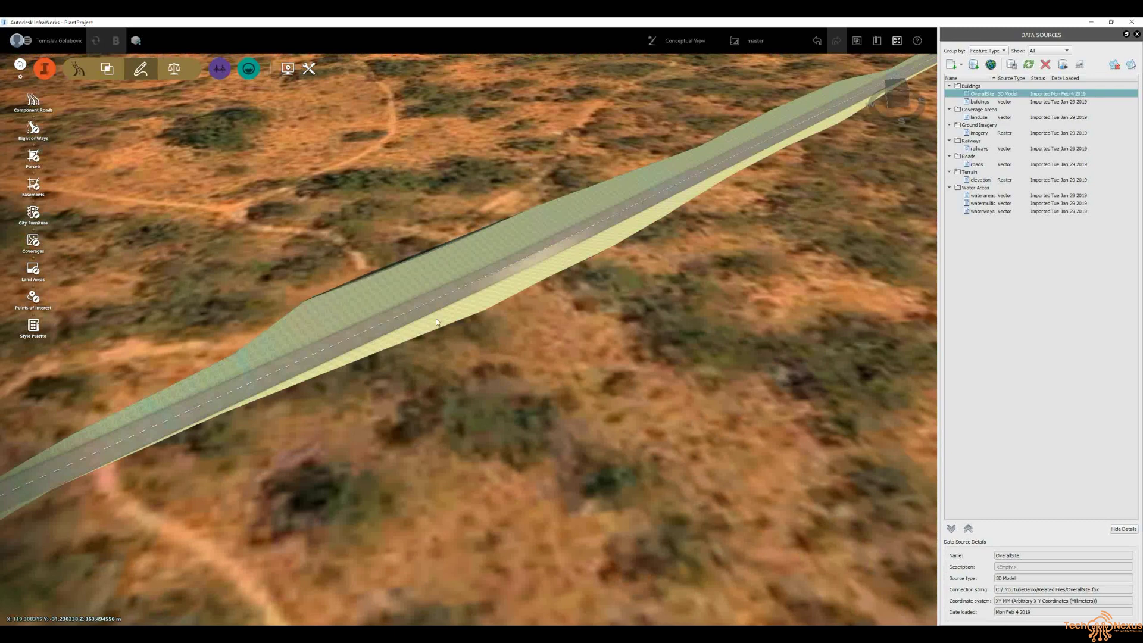
pyautogui.moveTo(448, 382); pyautogui.dragTo(420, 484)
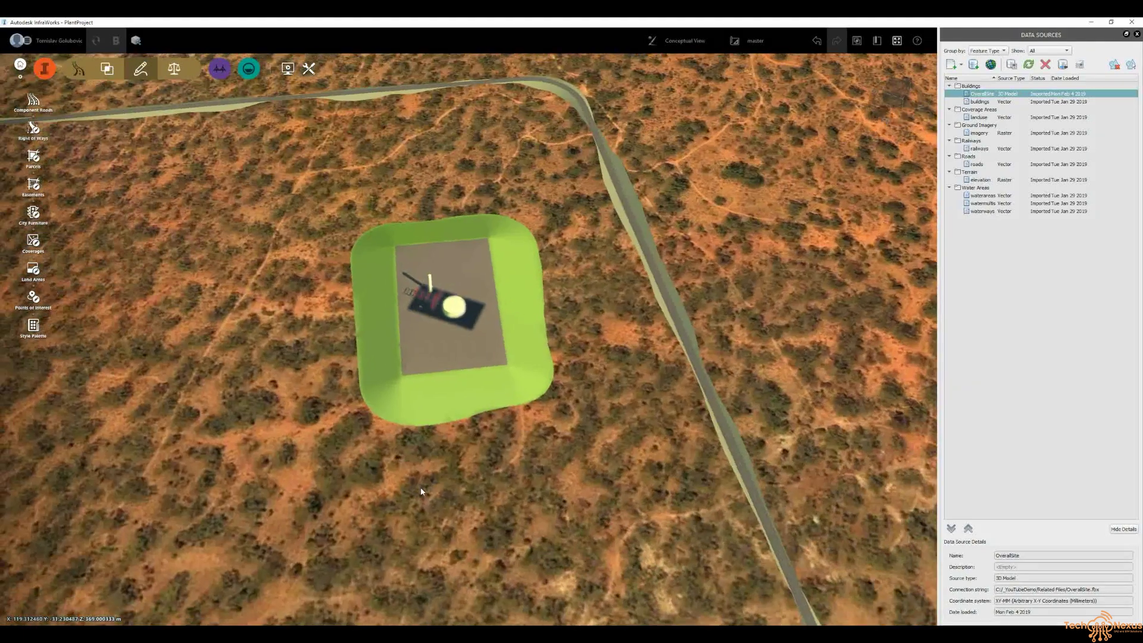
# Step: Draw a rectangular stand of T35-V01 Dark Green trees along the open edge of the plant pad
pyautogui.scroll(5, 607, 322)
pyautogui.moveTo(607, 322); pyautogui.dragTo(619, 381)
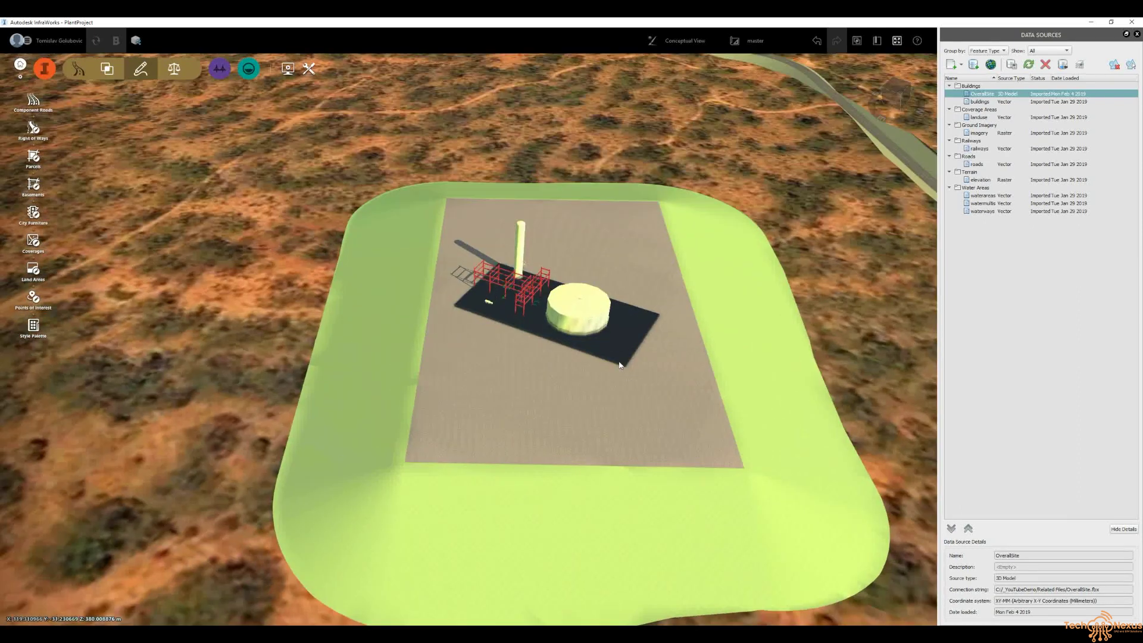
pyautogui.click(52, 70)
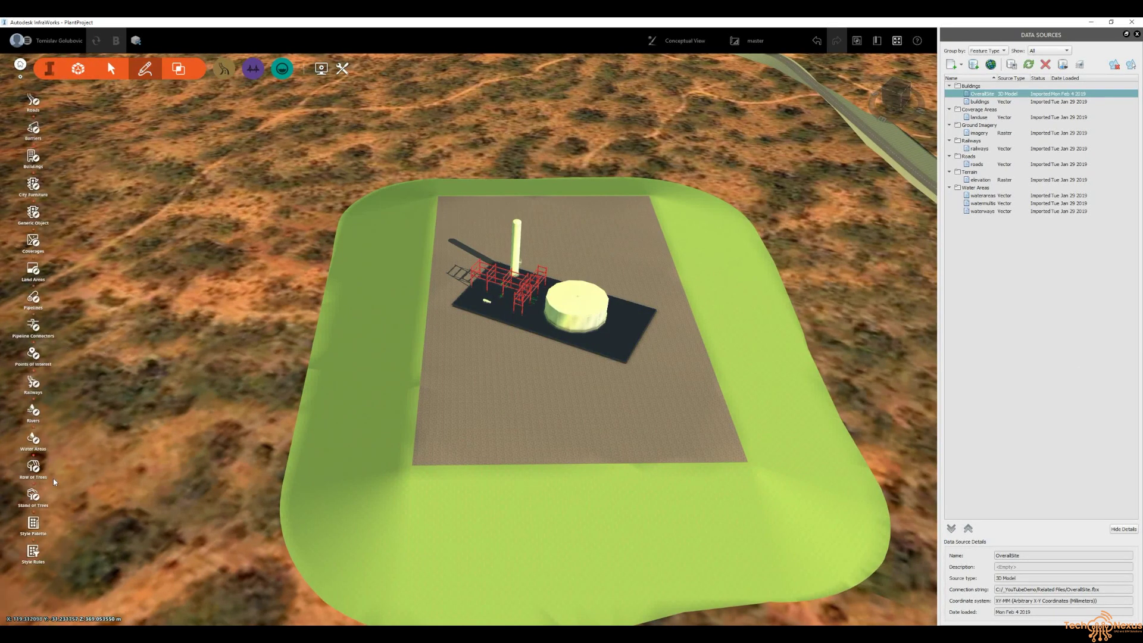
pyautogui.click(34, 498)
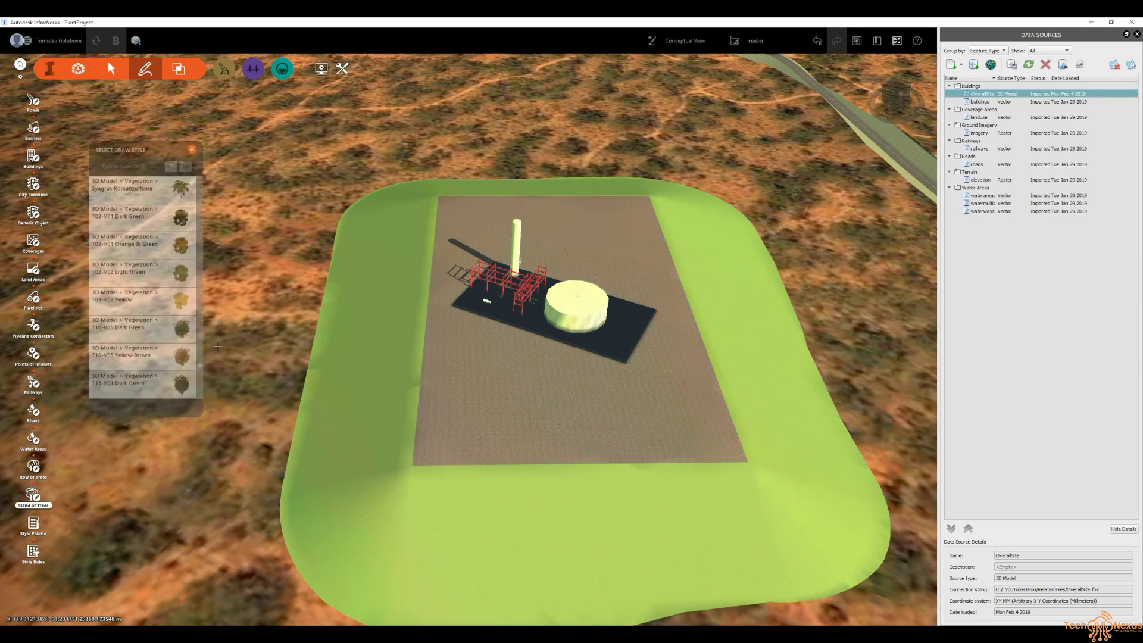
pyautogui.scroll(-4, 151, 274)
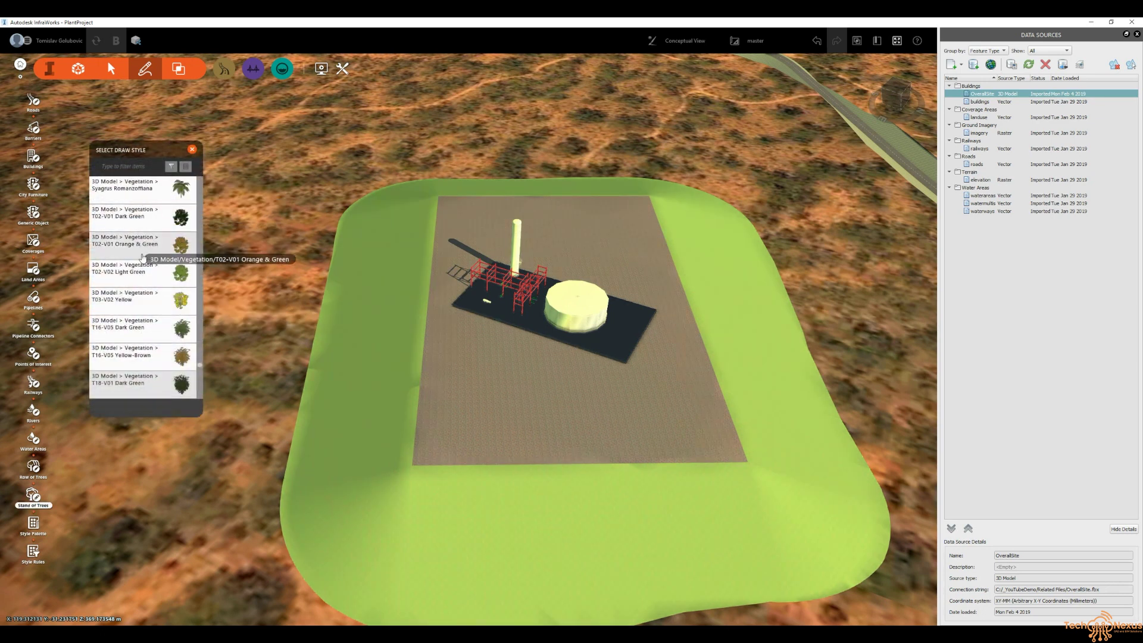
pyautogui.scroll(-8, 149, 271)
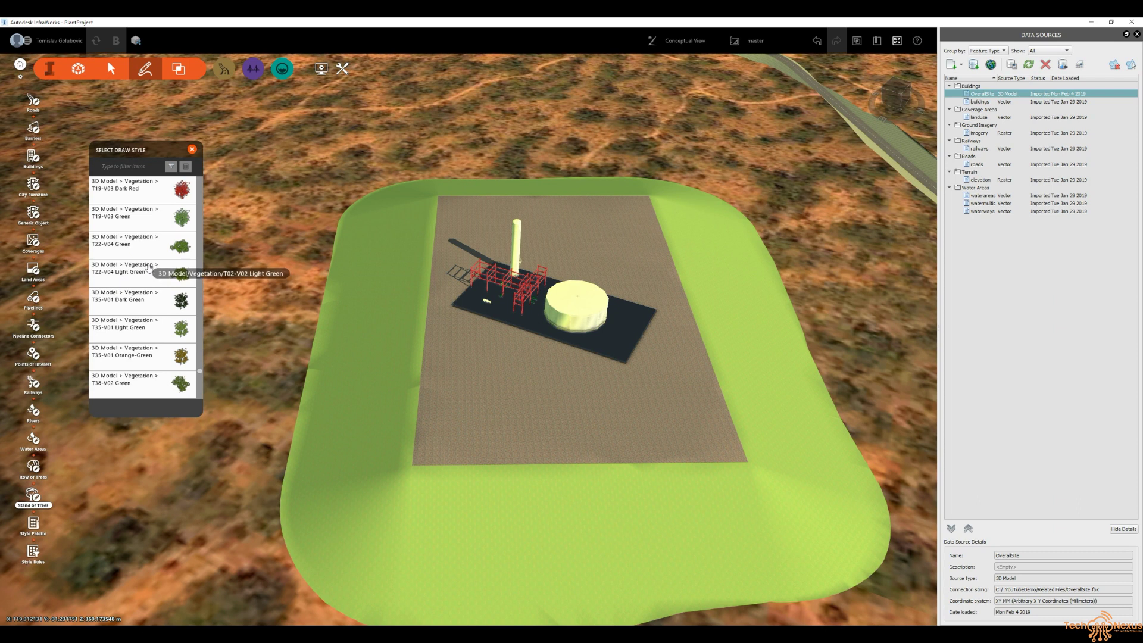
pyautogui.click(176, 309)
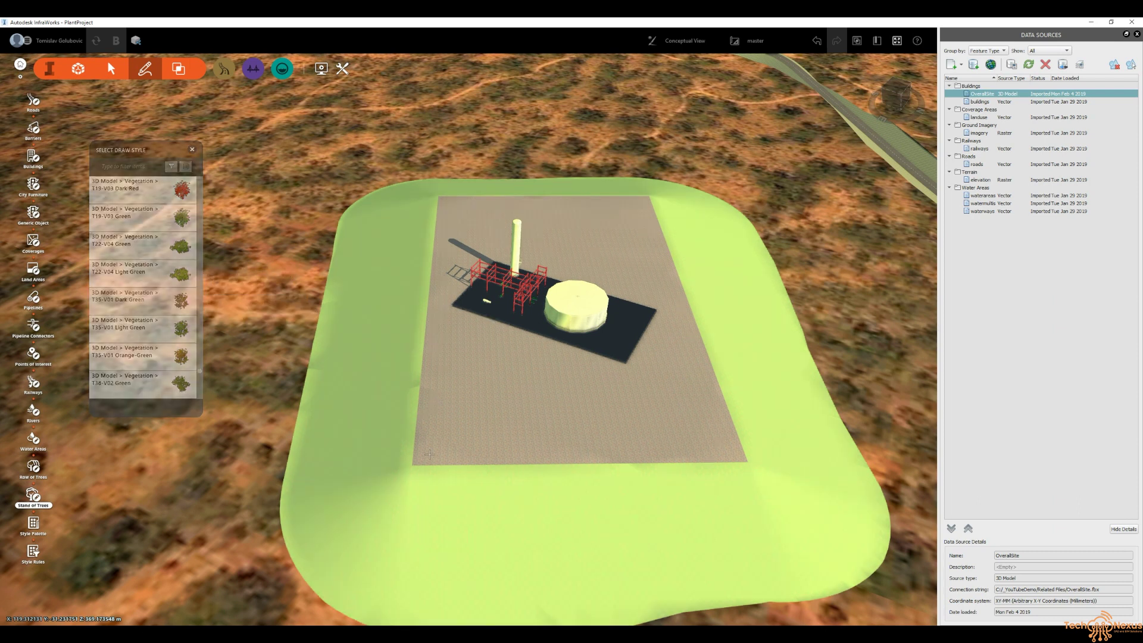
pyautogui.click(429, 454)
pyautogui.click(429, 396)
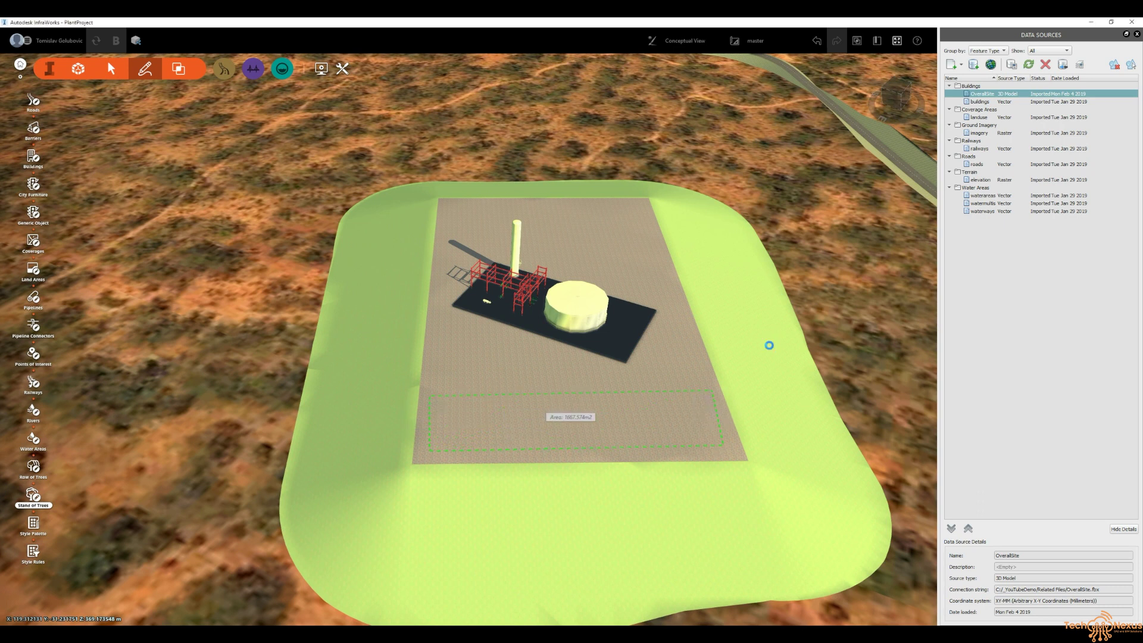
pyautogui.press('Return')
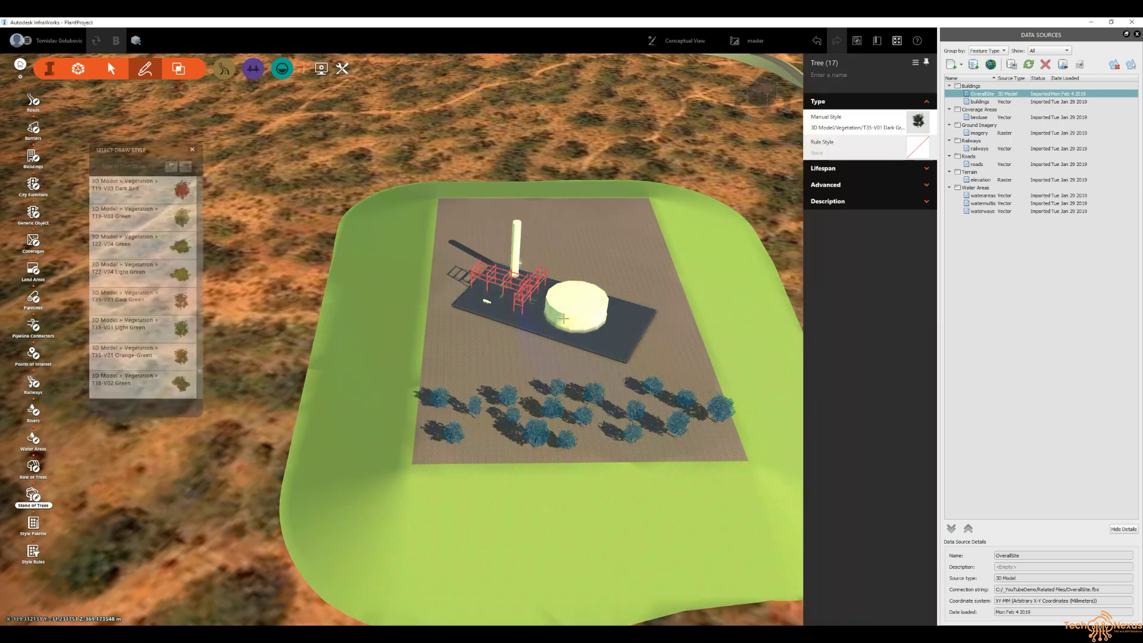
# Step: Enlarge the trees of the new stand on the plant pad and adjust the stand's density
pyautogui.click(567, 368)
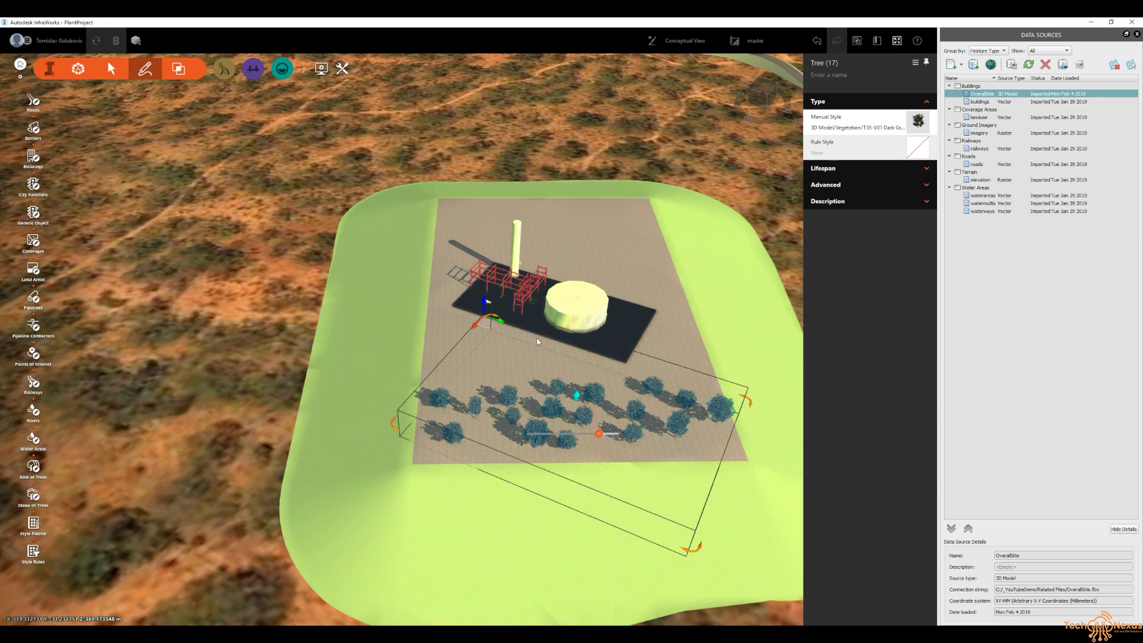
pyautogui.moveTo(576, 396); pyautogui.dragTo(584, 334)
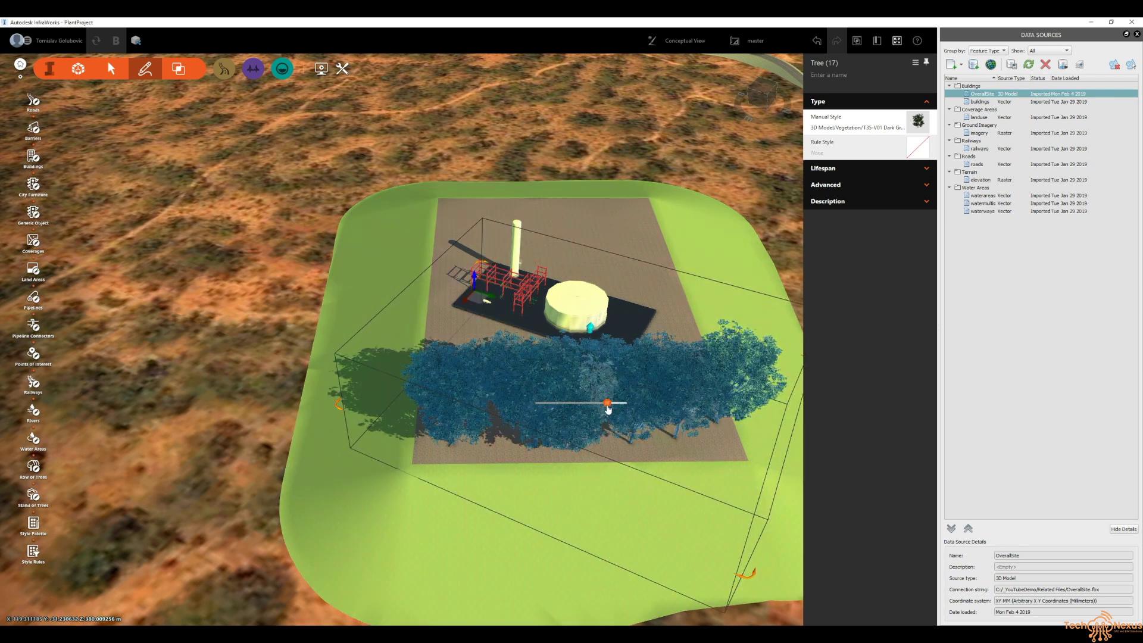
pyautogui.moveTo(582, 403); pyautogui.dragTo(586, 407)
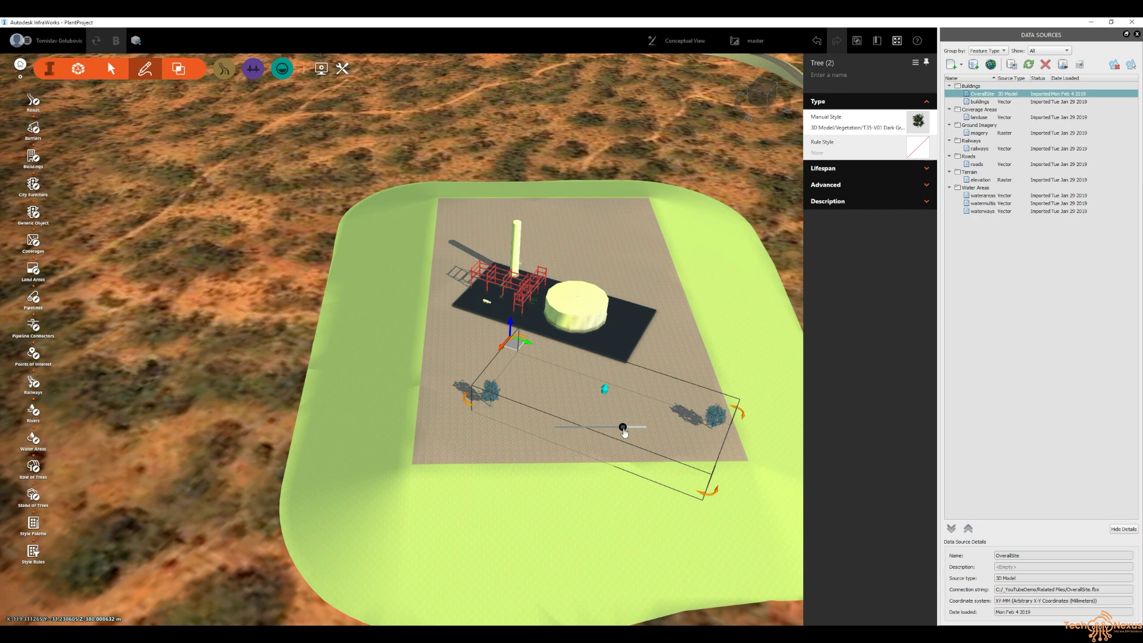
pyautogui.moveTo(554, 385); pyautogui.dragTo(559, 319)
pyautogui.click(224, 409)
# Step: Examine the tree stand and plant pad from ground level, from the access road intersection and from above
pyautogui.moveTo(248, 419); pyautogui.dragTo(171, 351)
pyautogui.scroll(-10, 171, 351)
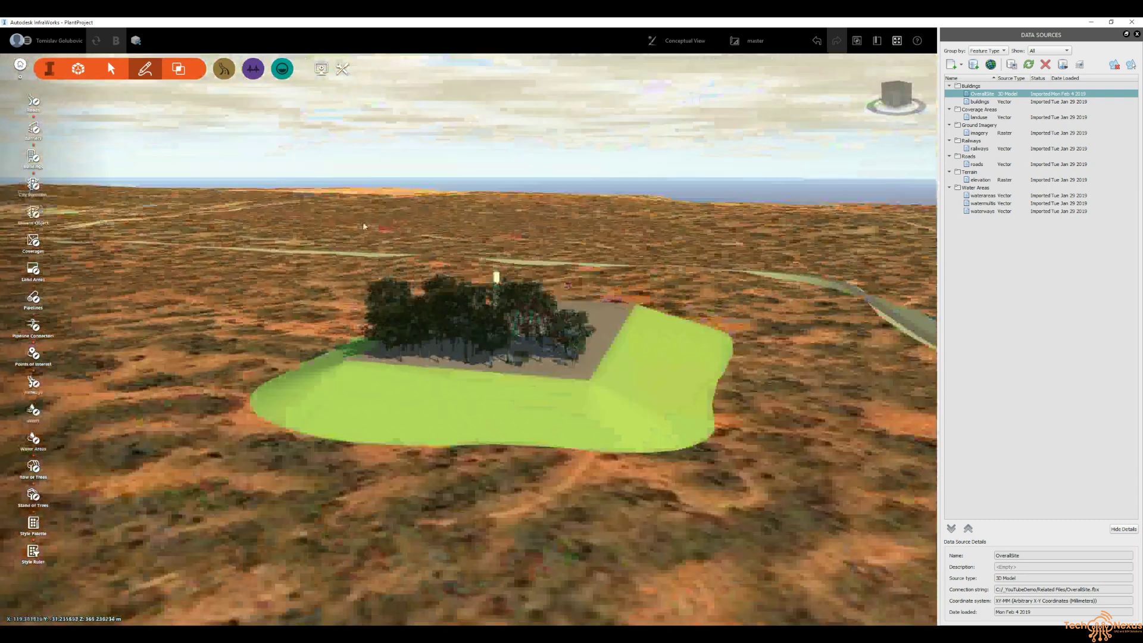
pyautogui.scroll(5, 425, 348)
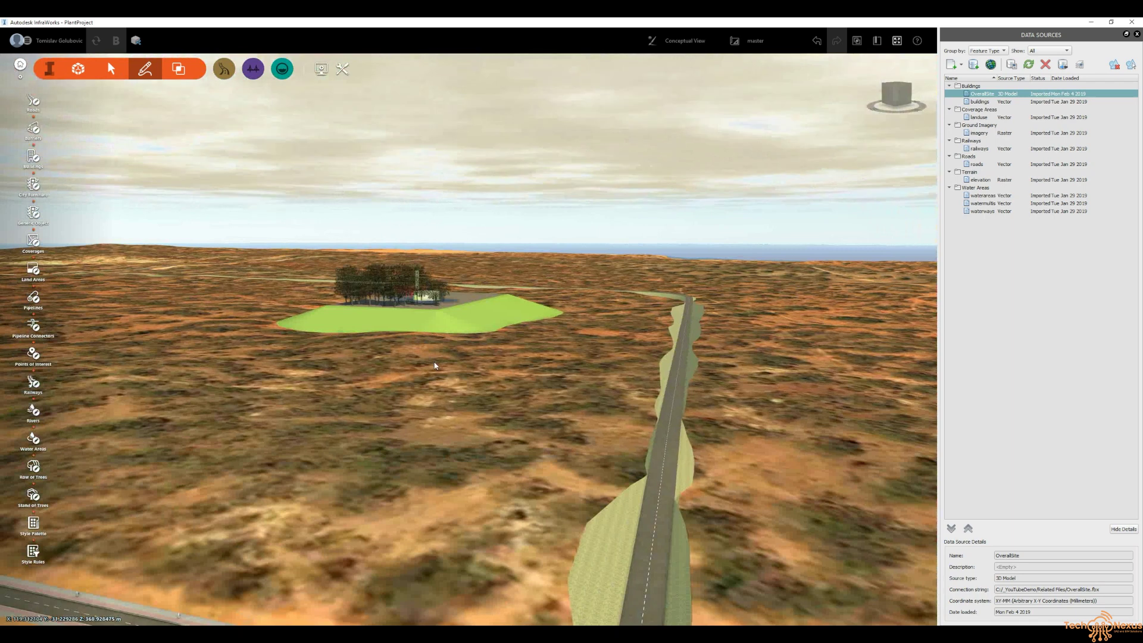
pyautogui.scroll(3, 425, 360)
pyautogui.moveTo(424, 369); pyautogui.dragTo(479, 348, button='middle')
pyautogui.scroll(6, 479, 348)
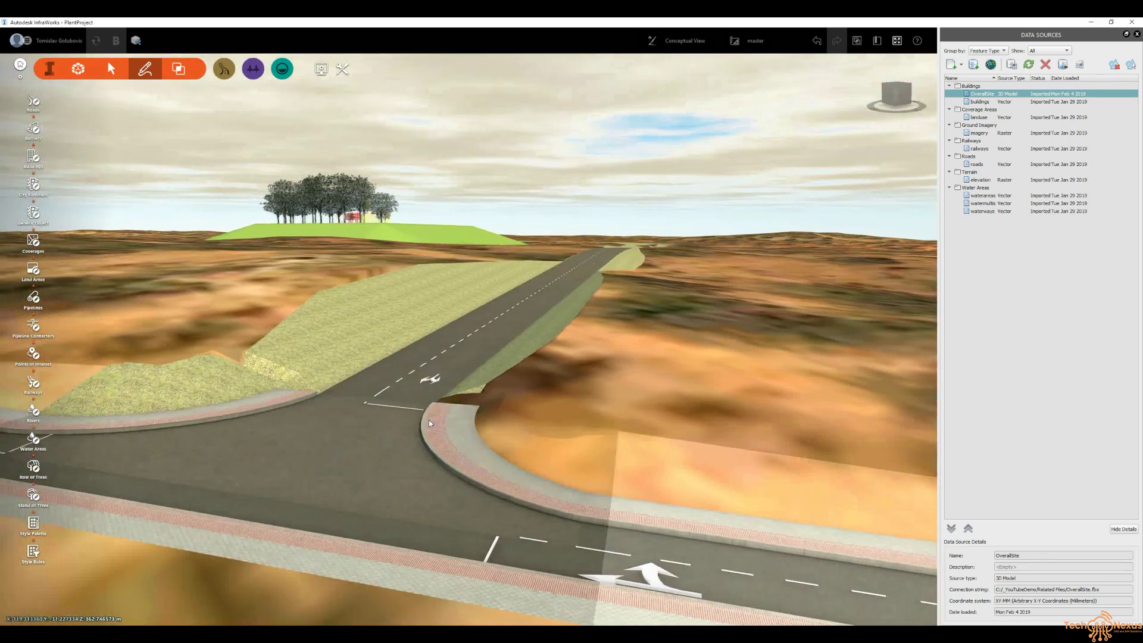
pyautogui.moveTo(430, 423); pyautogui.dragTo(616, 426, button='middle')
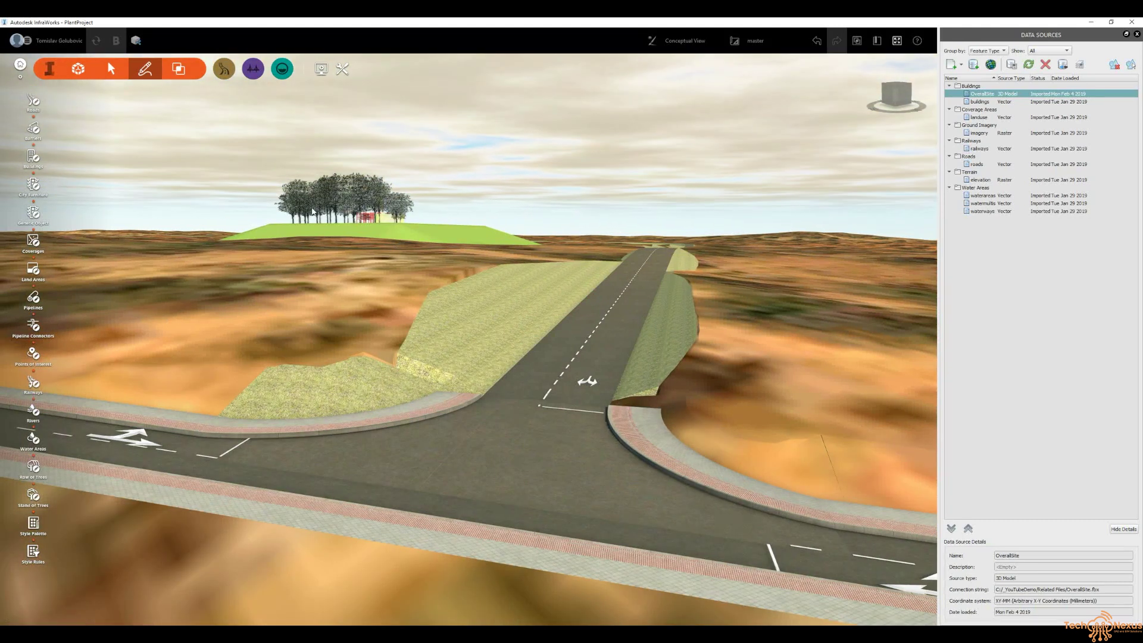
pyautogui.moveTo(393, 262); pyautogui.dragTo(344, 454)
pyautogui.scroll(-4, 527, 321)
pyautogui.moveTo(527, 321); pyautogui.dragTo(677, 340)
pyautogui.scroll(-5, 671, 316)
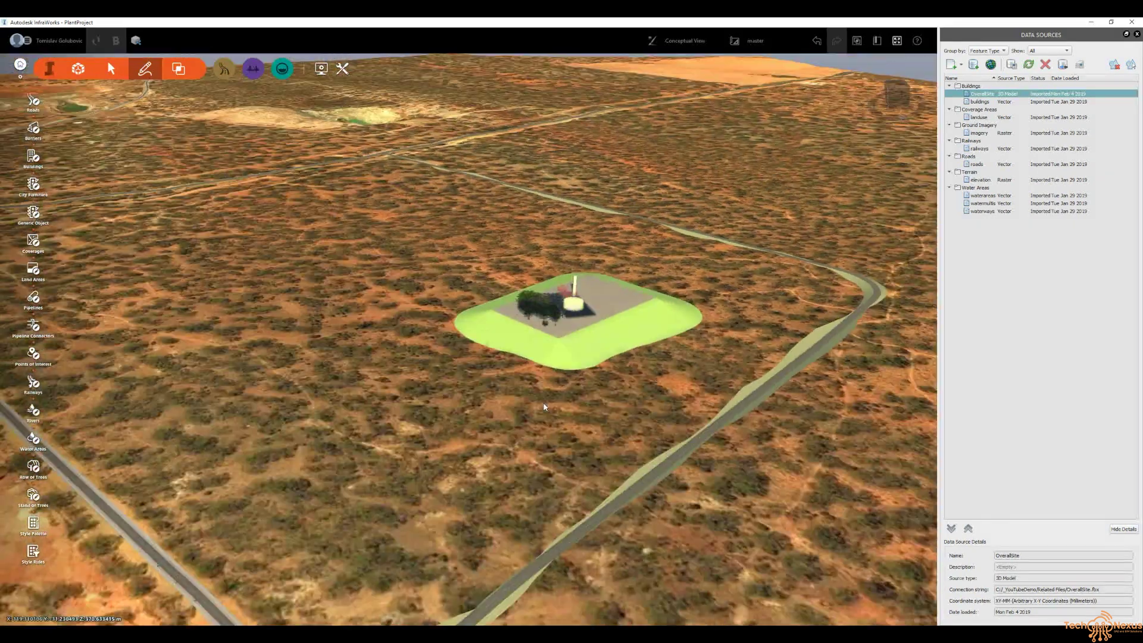
pyautogui.moveTo(485, 439); pyautogui.dragTo(551, 353)
pyautogui.scroll(-3, 548, 418)
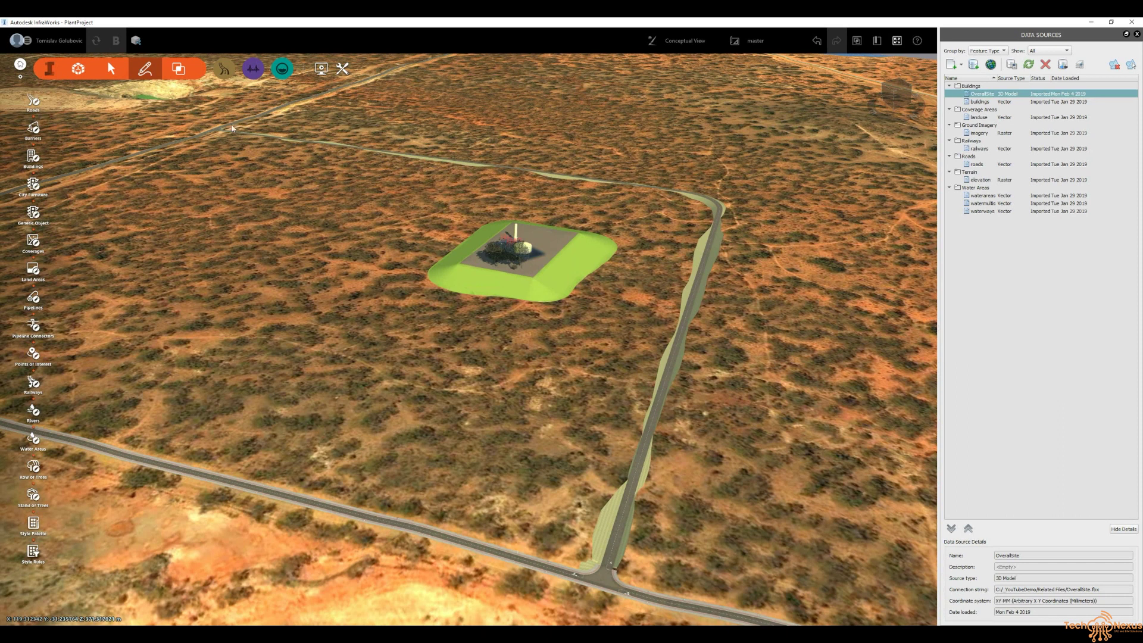
# Step: Create a storyboard camera path from the access road as a component road, keeping the default offsets, and play it
pyautogui.click(321, 68)
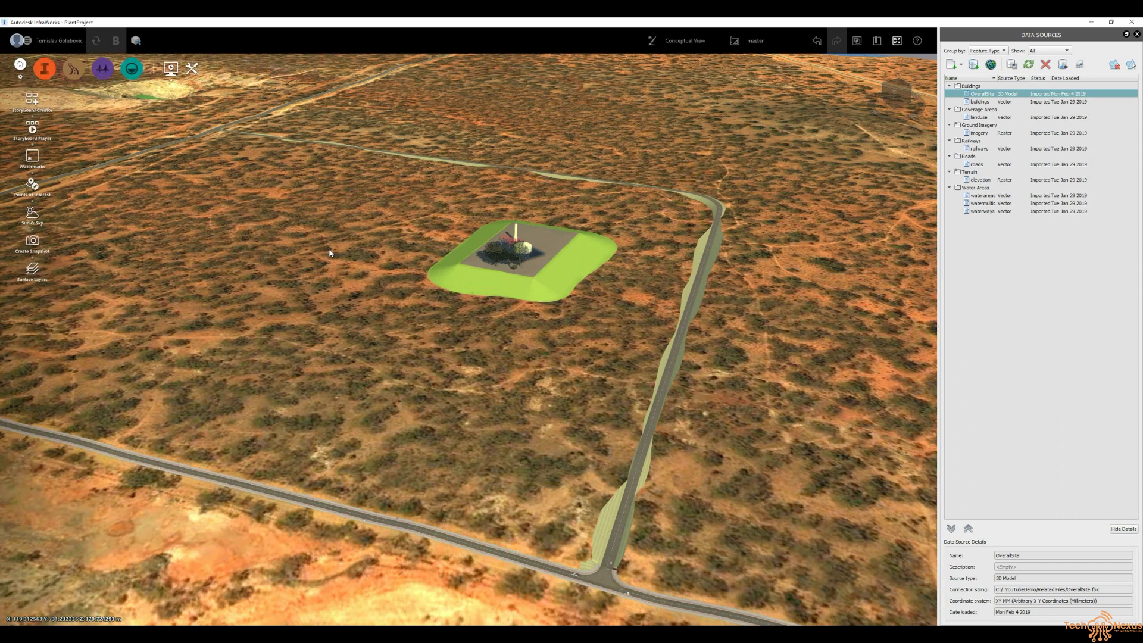
pyautogui.click(35, 101)
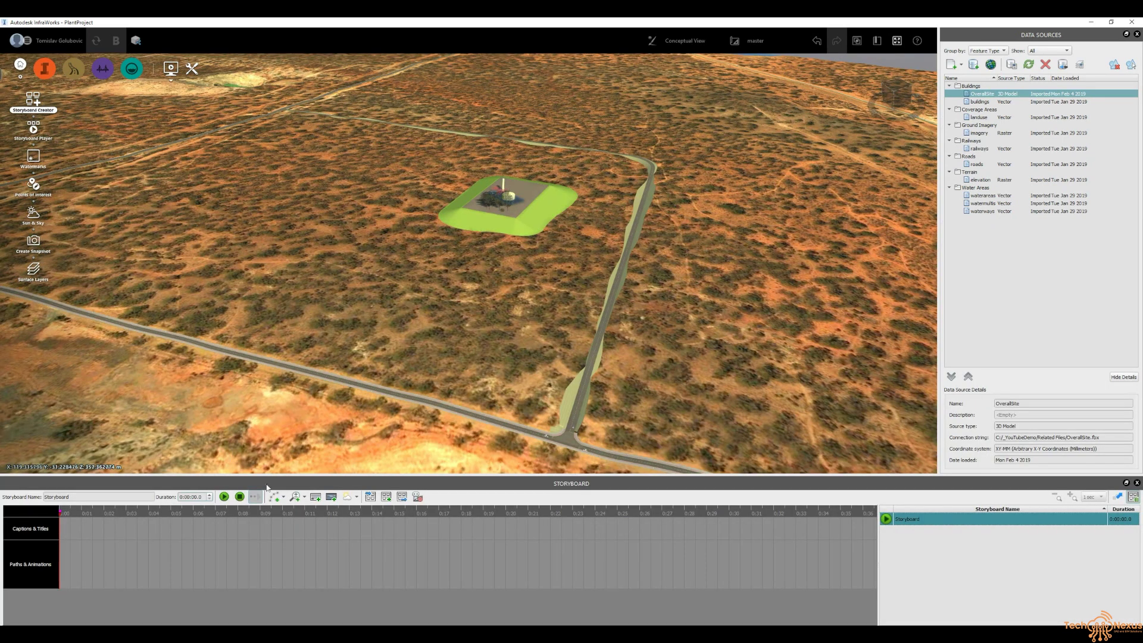
pyautogui.click(283, 497)
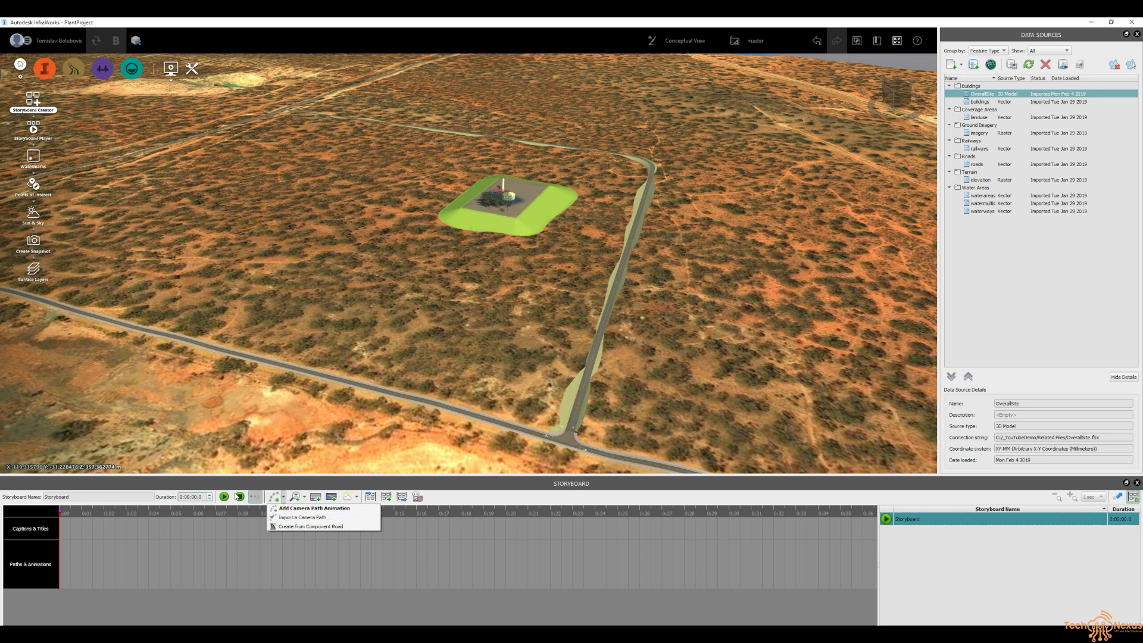
pyautogui.click(285, 526)
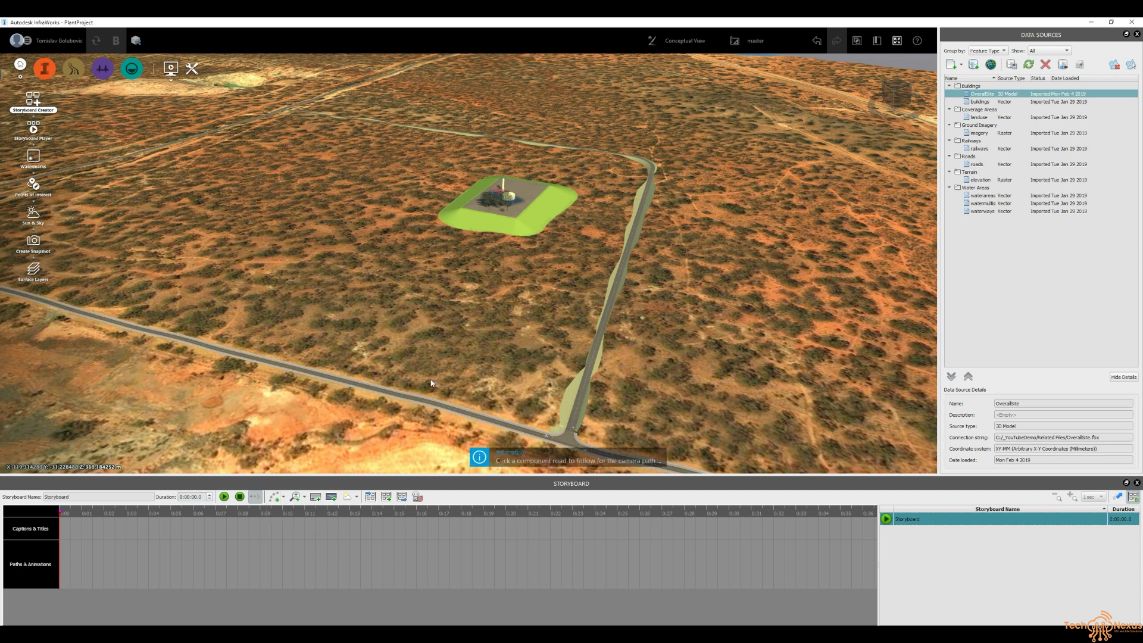
pyautogui.click(587, 373)
pyautogui.moveTo(552, 228); pyautogui.dragTo(372, 226)
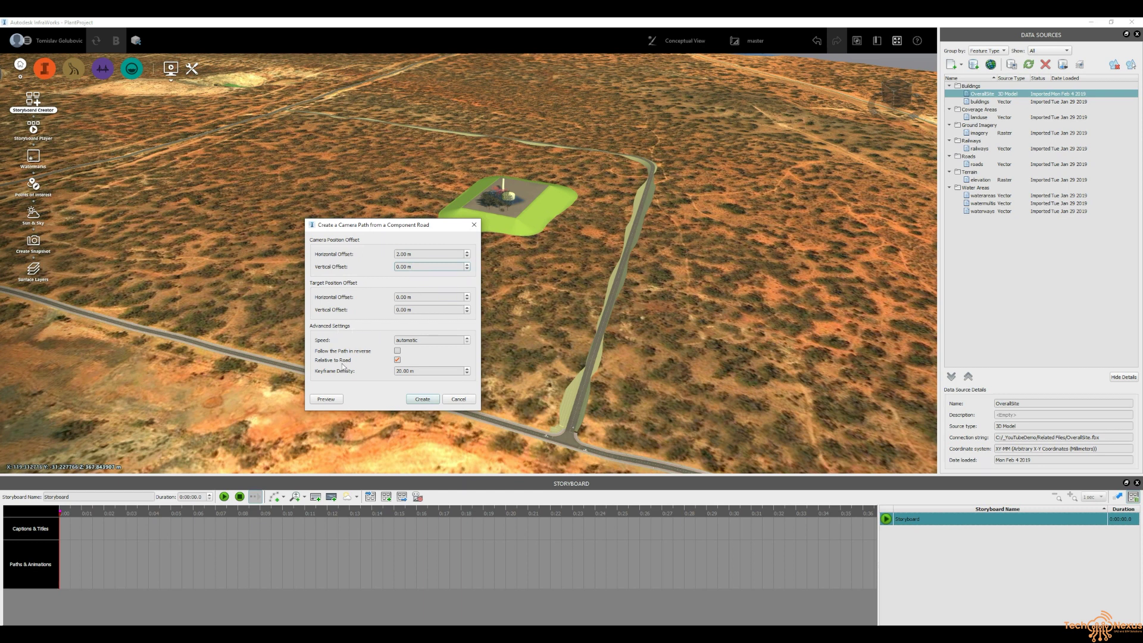
pyautogui.click(422, 400)
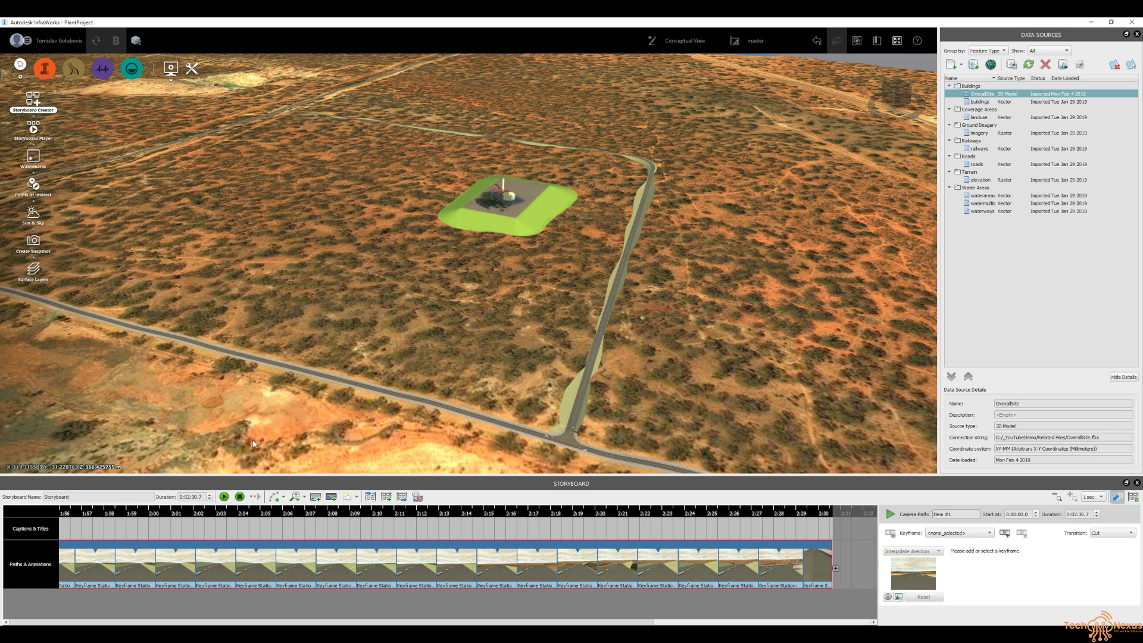
pyautogui.click(224, 497)
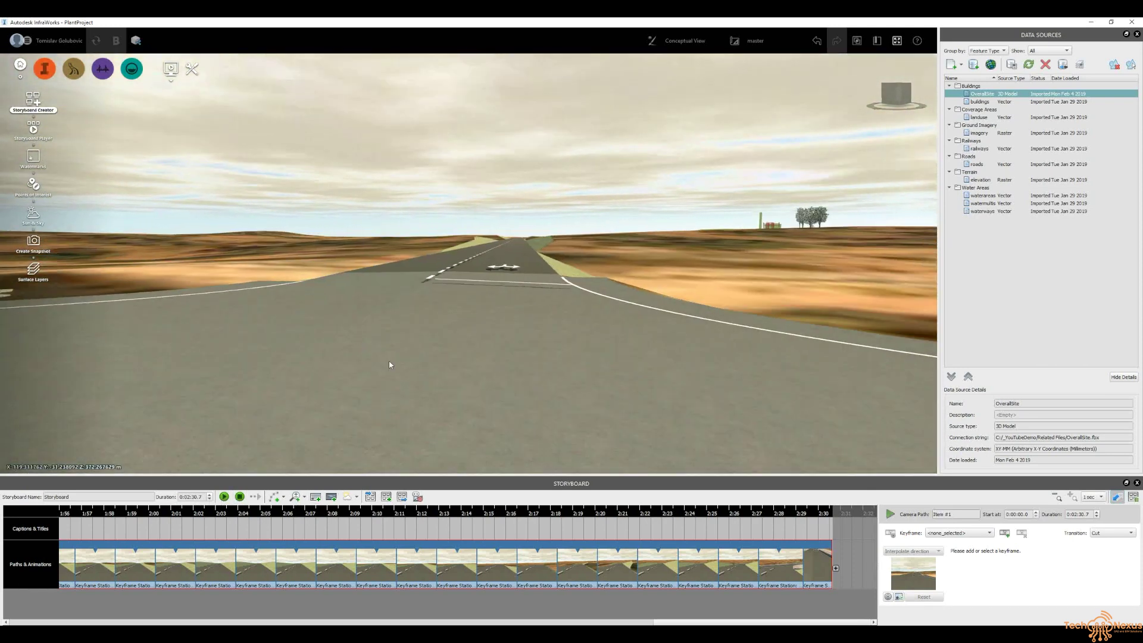
# Step: Set the Sun & Sky time to about 11:37 while viewing the shadows around the plant
pyautogui.scroll(-5, 390, 363)
pyautogui.moveTo(390, 361); pyautogui.dragTo(282, 322)
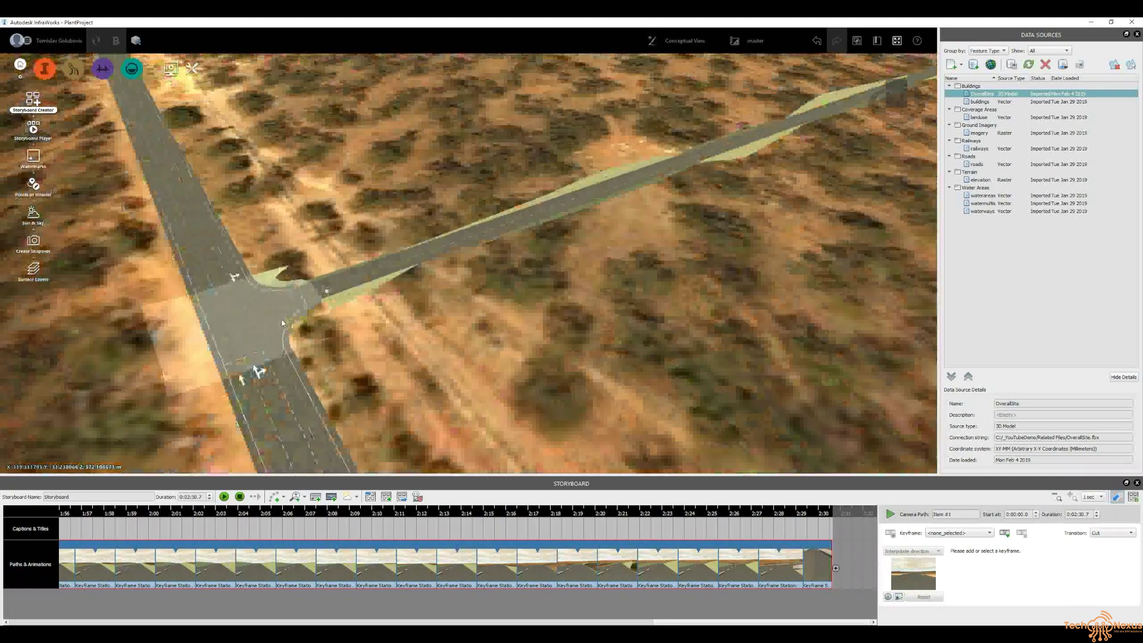
pyautogui.scroll(-5, 282, 323)
pyautogui.moveTo(792, 223); pyautogui.dragTo(601, 238, button='middle')
pyautogui.moveTo(791, 232); pyautogui.dragTo(683, 224)
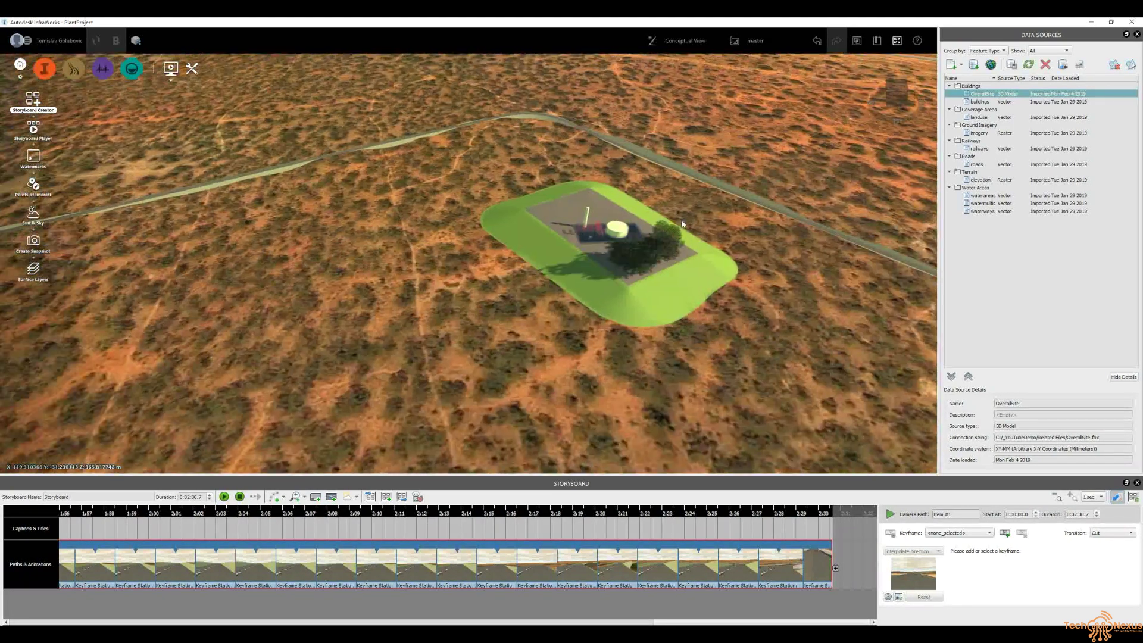
pyautogui.scroll(6, 682, 224)
pyautogui.moveTo(670, 314); pyautogui.dragTo(729, 281)
pyautogui.click(34, 215)
pyautogui.moveTo(59, 68); pyautogui.dragTo(63, 67)
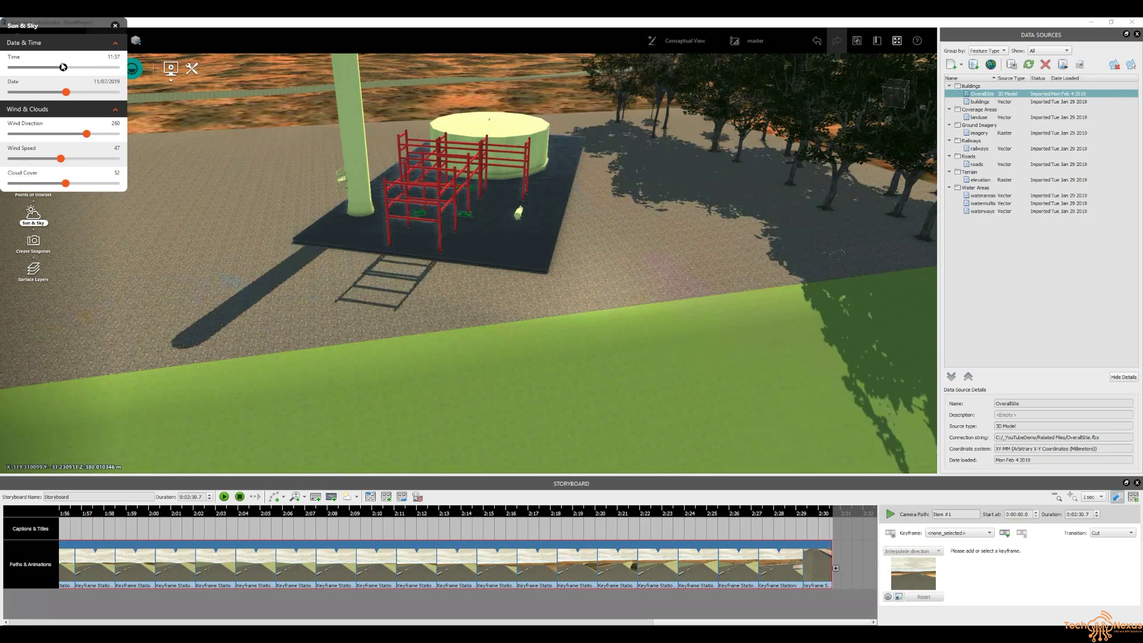
pyautogui.click(115, 26)
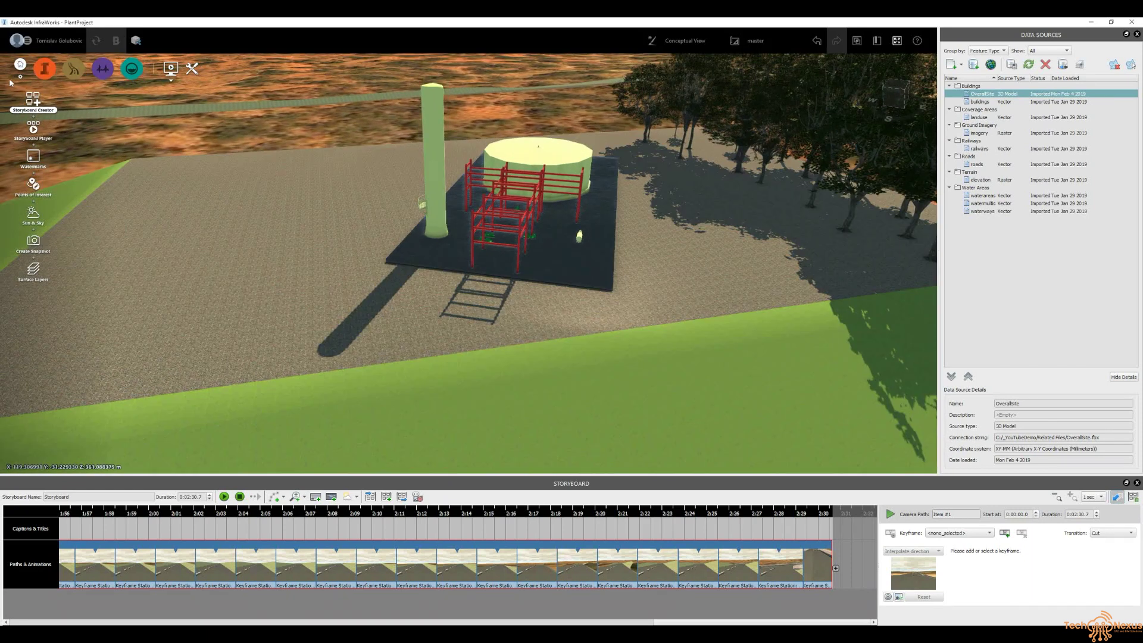
# Step: Find the Dump Truck style by filtering the City Furniture styles for "truck" and place one on the open pad beside the plant
pyautogui.click(44, 68)
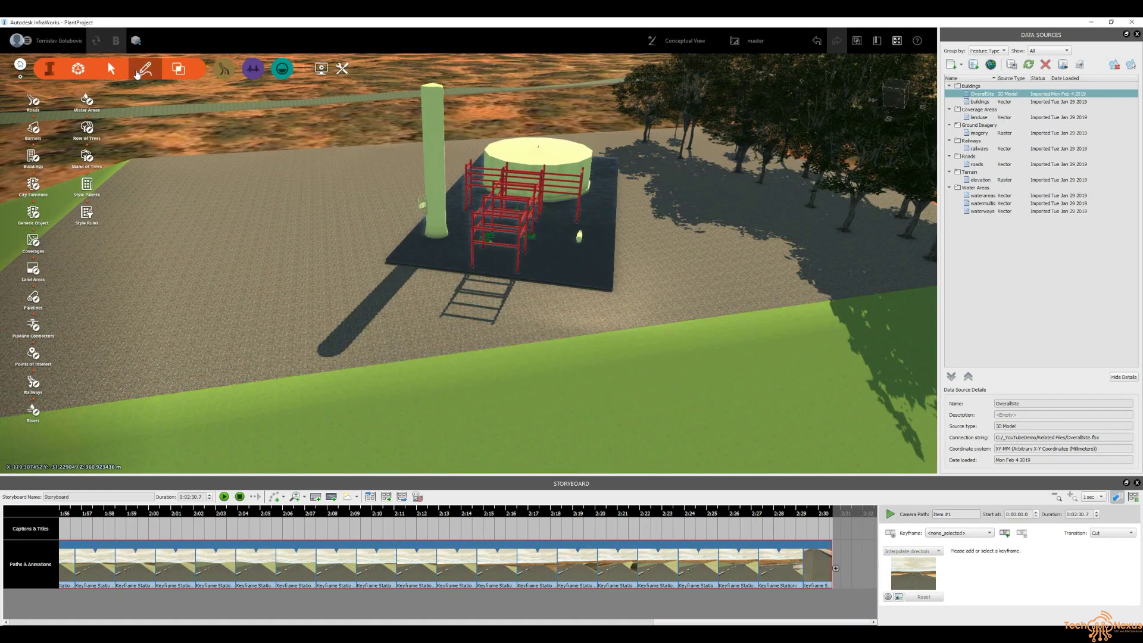
pyautogui.click(30, 186)
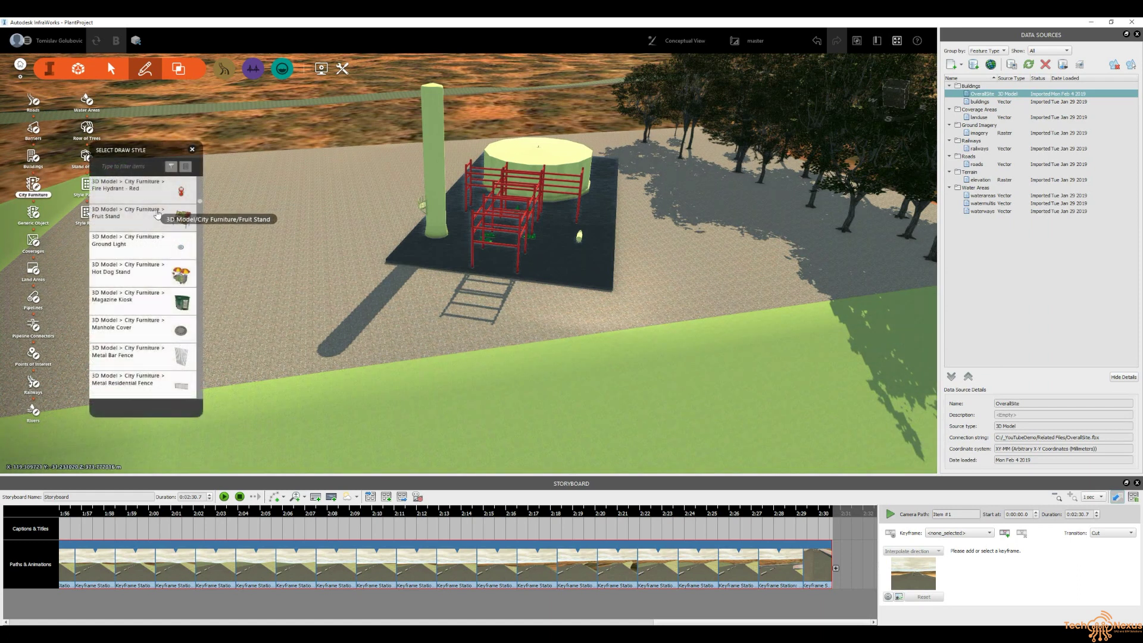
pyautogui.click(139, 166)
pyautogui.write('truck')
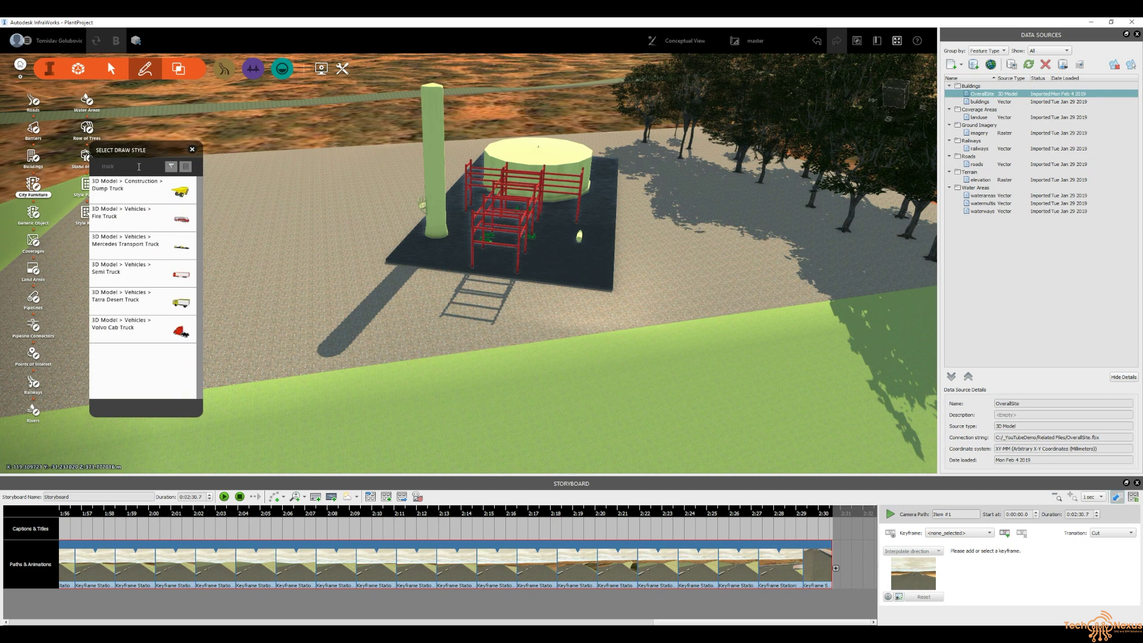
pyautogui.click(156, 184)
pyautogui.moveTo(237, 200); pyautogui.dragTo(327, 207, button='middle')
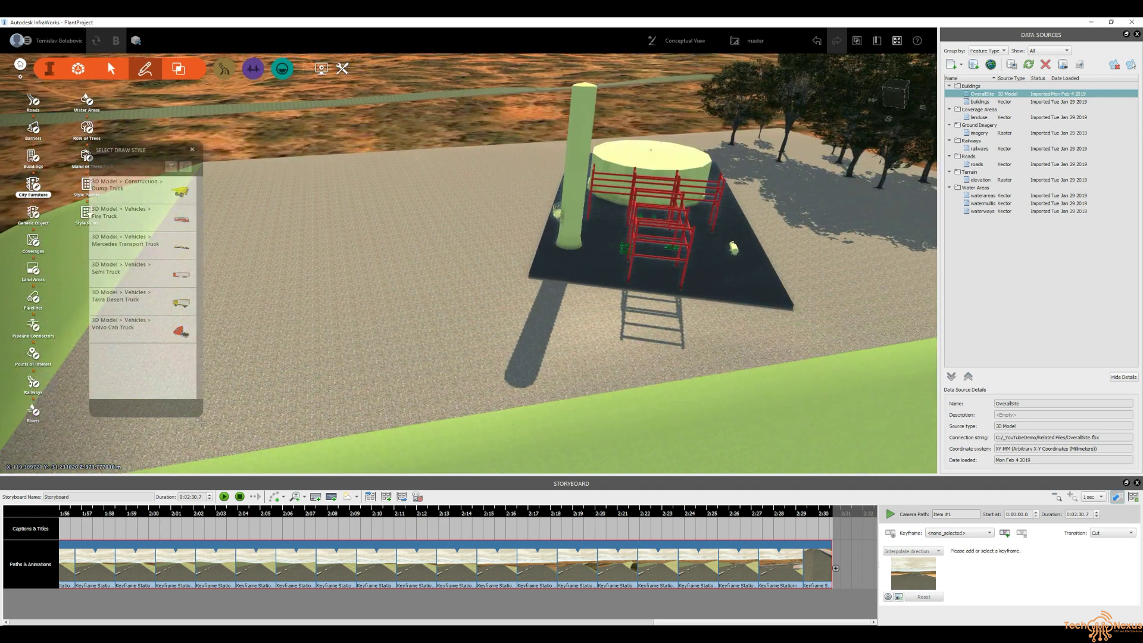
pyautogui.click(178, 195)
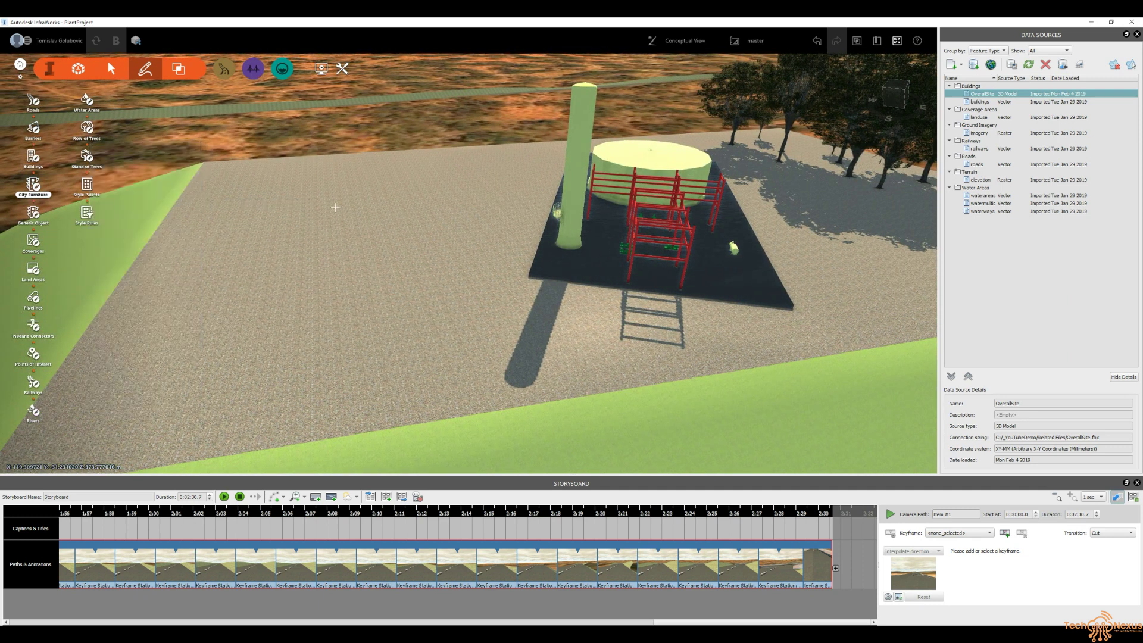
pyautogui.click(336, 207)
pyautogui.press('Escape')
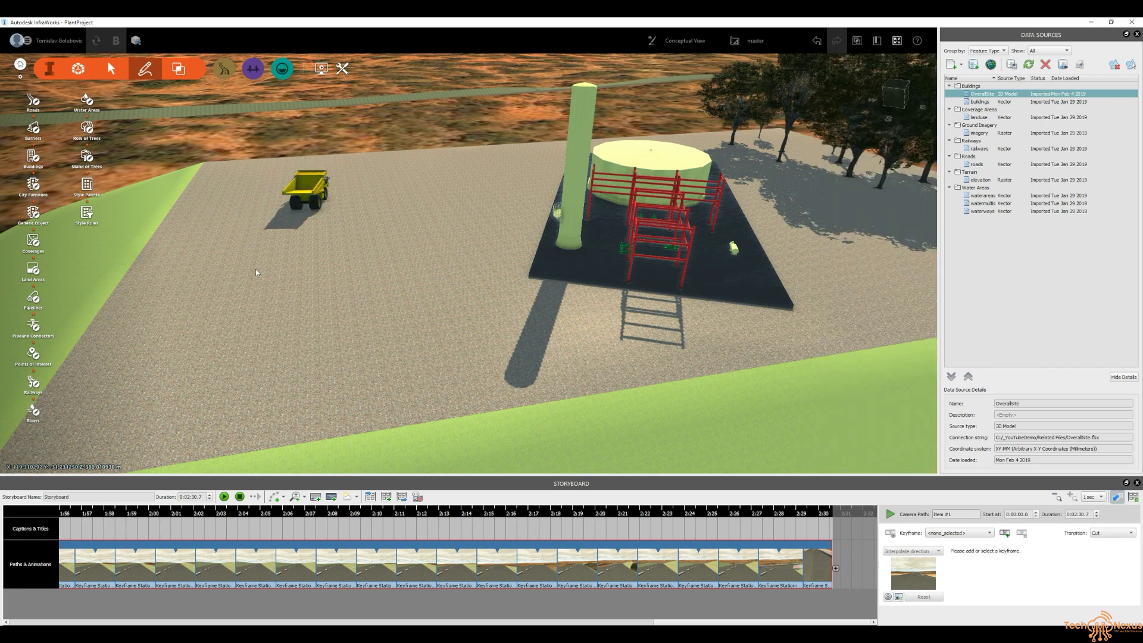
# Step: Examine the dump truck, the plant and the tree stand at ground level from several sides
pyautogui.scroll(-1, 302, 279)
pyautogui.moveTo(302, 279); pyautogui.dragTo(505, 245)
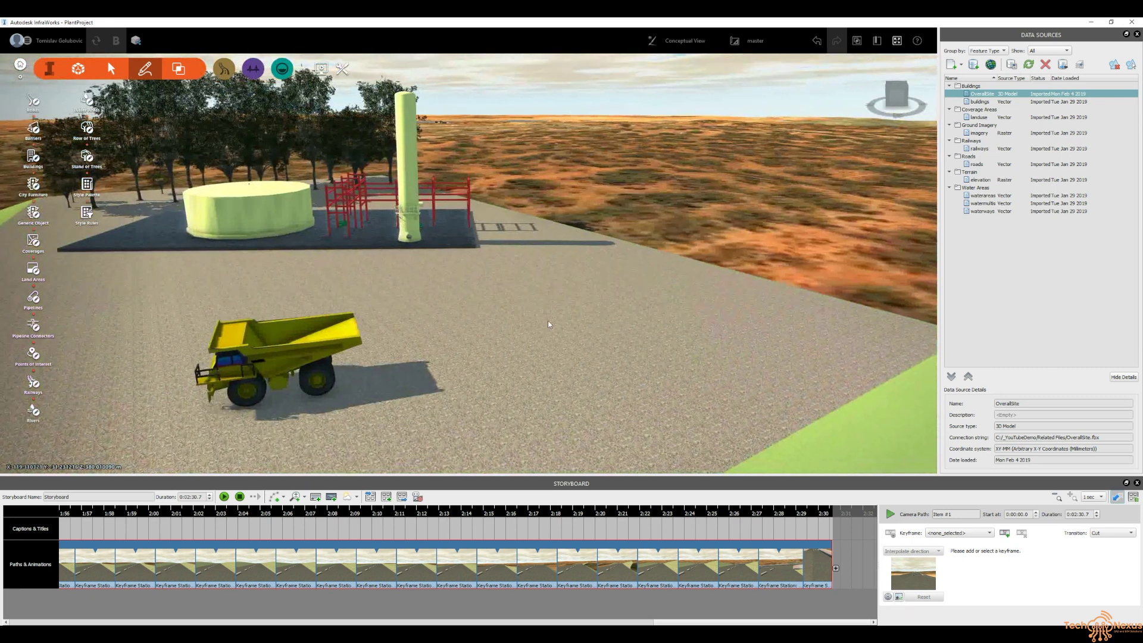
pyautogui.scroll(-2, 571, 309)
pyautogui.moveTo(476, 376); pyautogui.dragTo(506, 352)
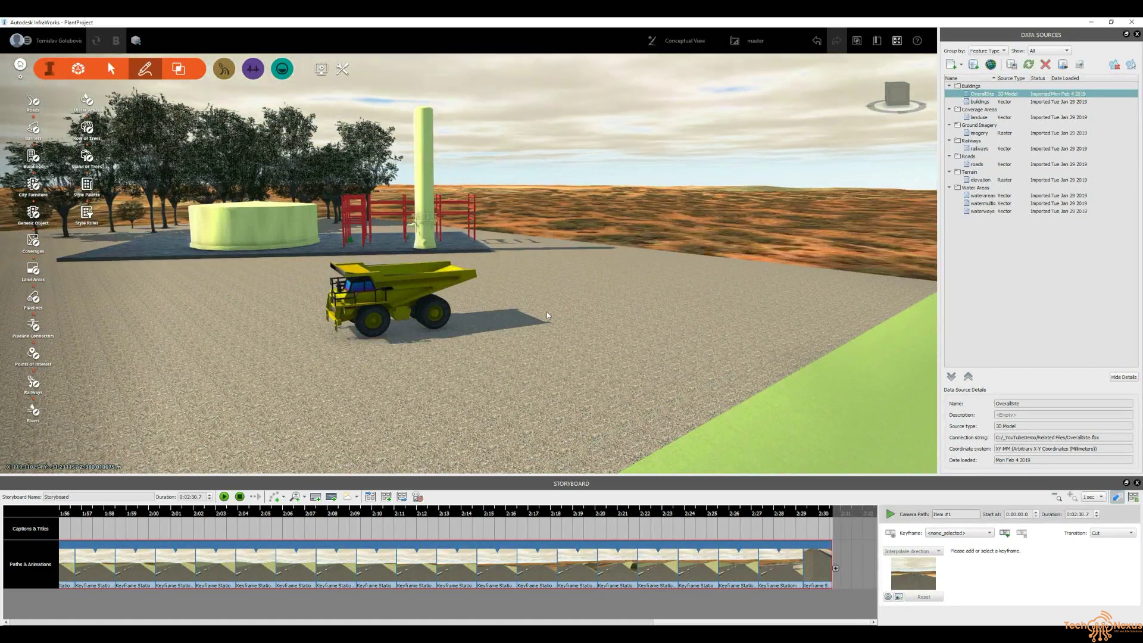
pyautogui.moveTo(534, 305); pyautogui.dragTo(677, 308)
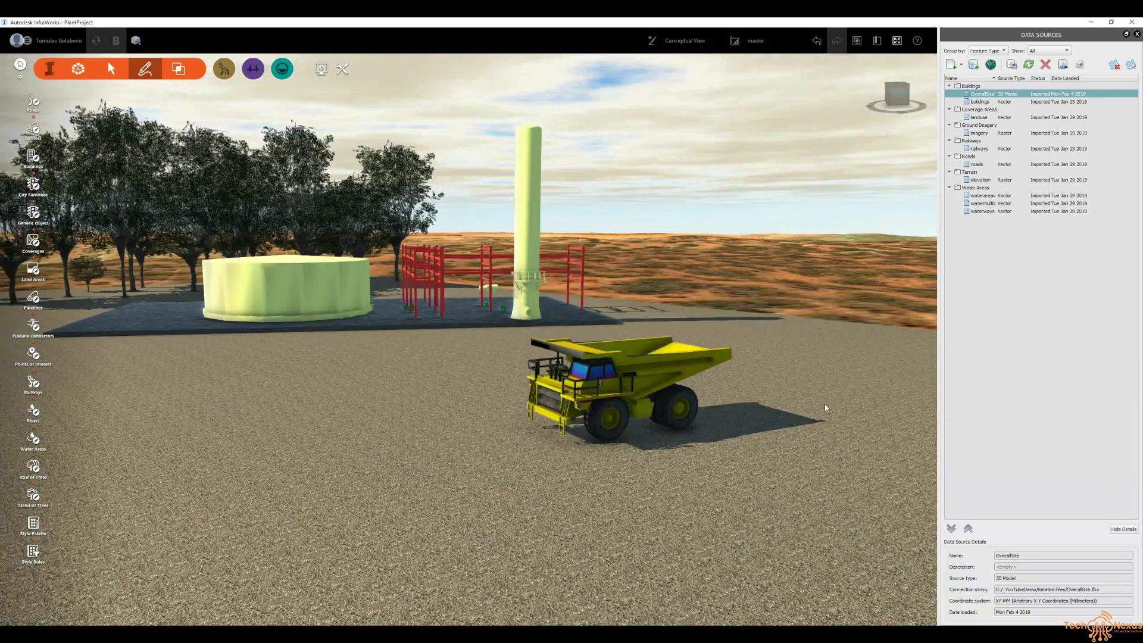
pyautogui.moveTo(719, 421); pyautogui.dragTo(616, 426)
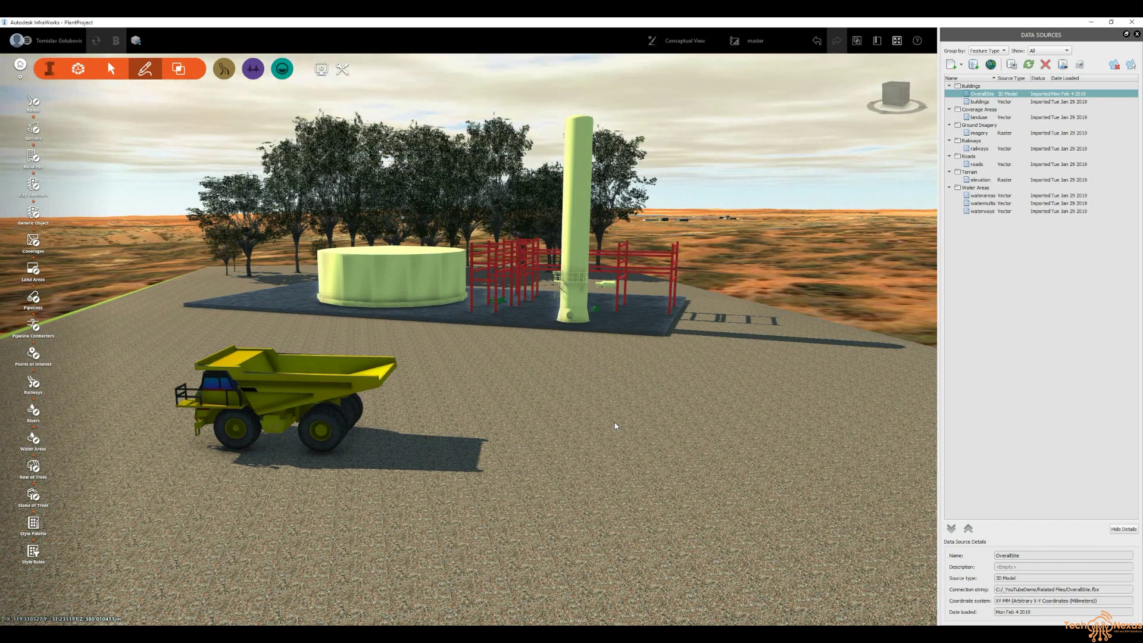